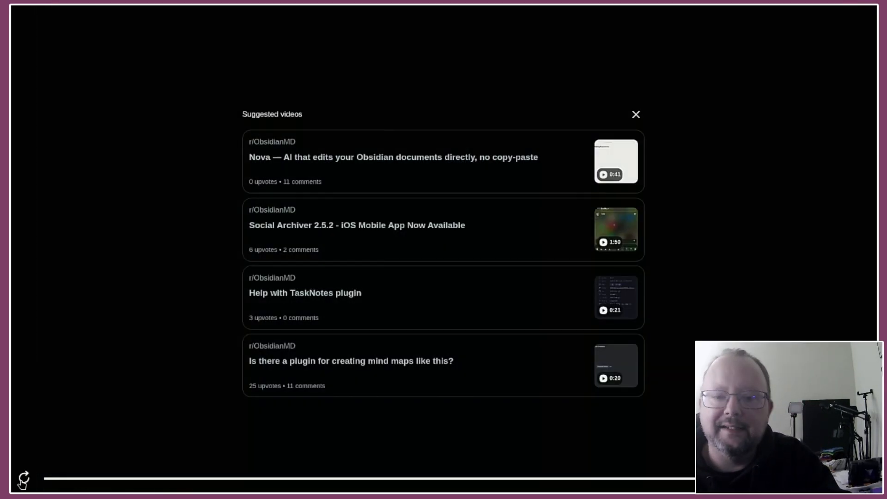
# Leave the full-screen video and look through the Reddit post about the Loom View beta, including its installation and property notes.
pyautogui.press('Escape')
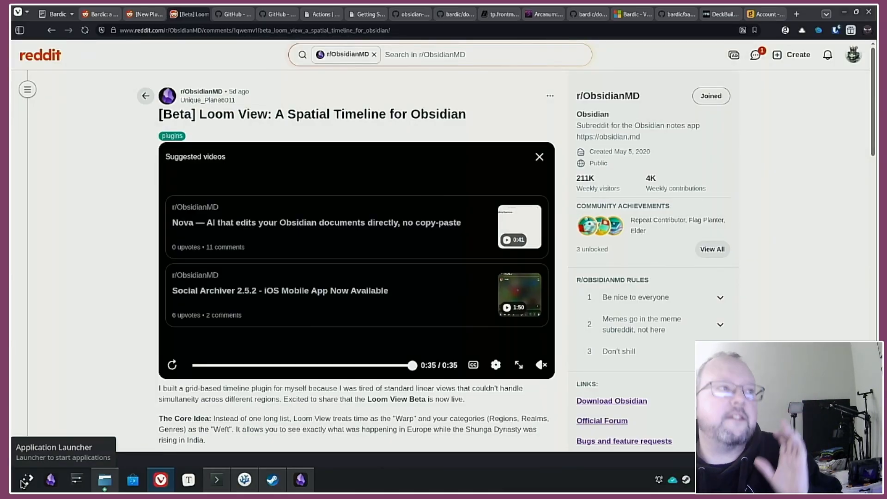
pyautogui.moveTo(104, 480)
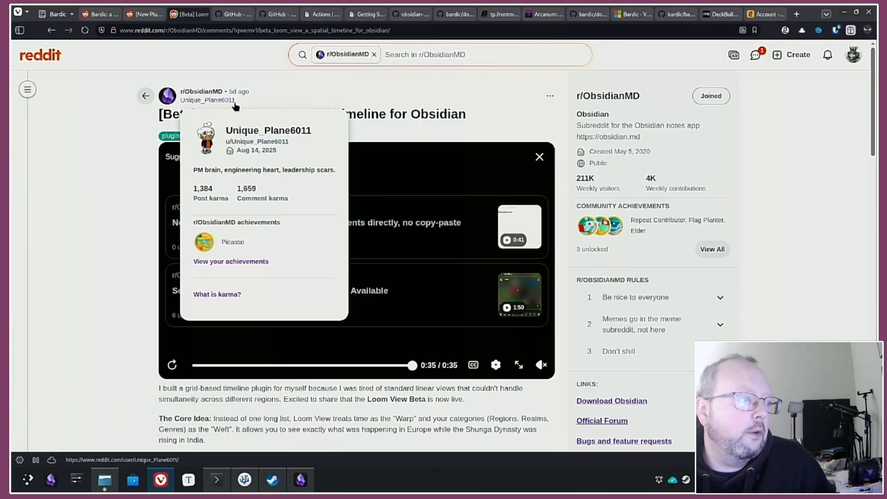
pyautogui.scroll(-10, 120, 131)
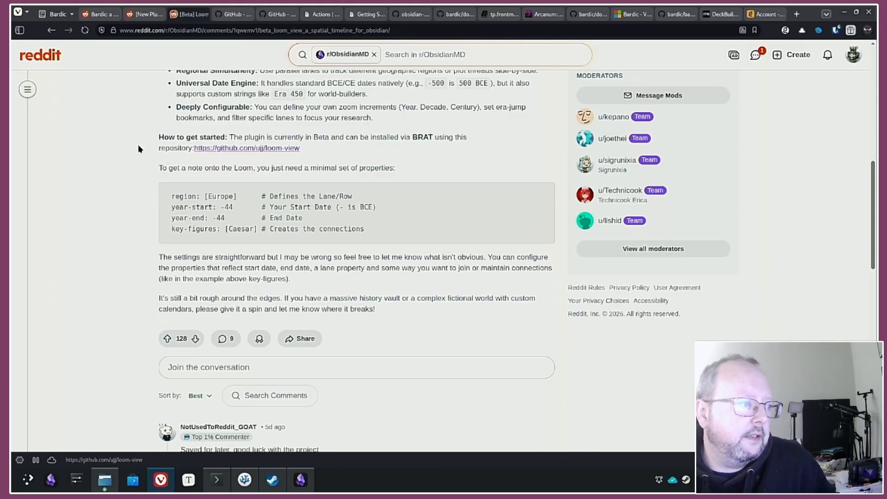
pyautogui.scroll(4, 137, 152)
pyautogui.scroll(4, 137, 153)
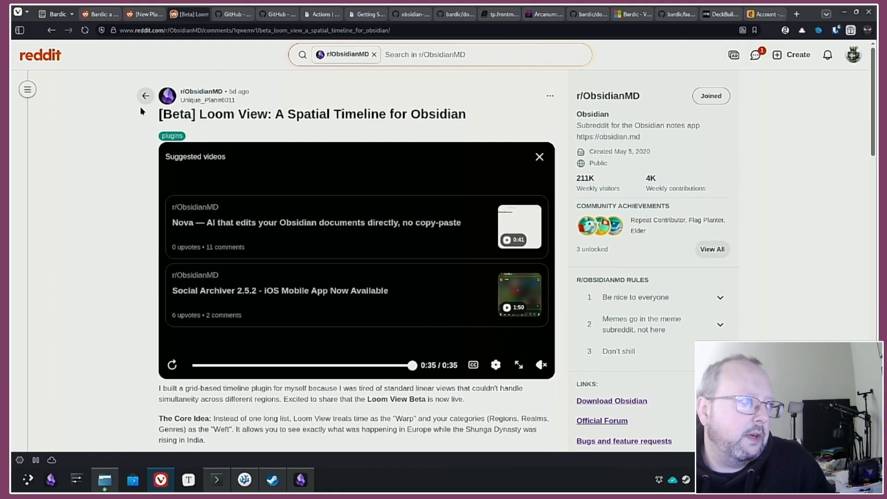
# Open the Loom View GitHub page and read the Regional Simultaneity and Entity Glow features in its README.
pyautogui.click(226, 16)
pyautogui.scroll(1, 117, 139)
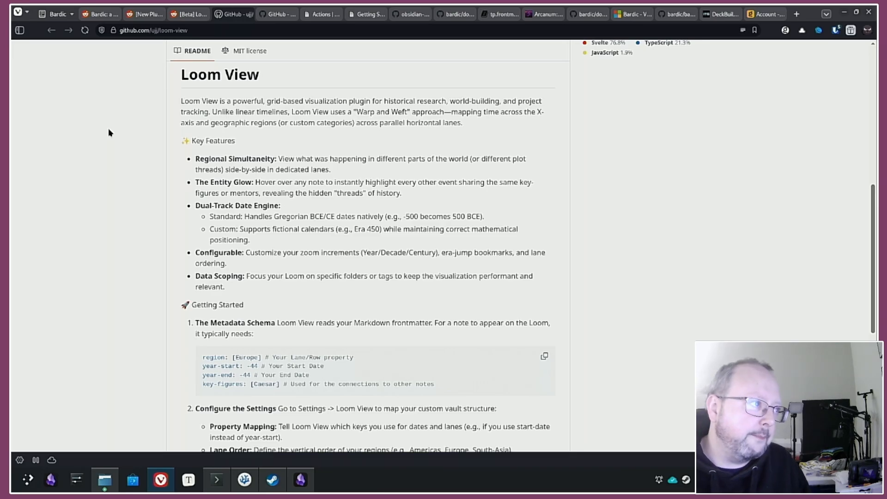
pyautogui.scroll(-1, 109, 133)
pyautogui.moveTo(356, 105); pyautogui.dragTo(440, 105)
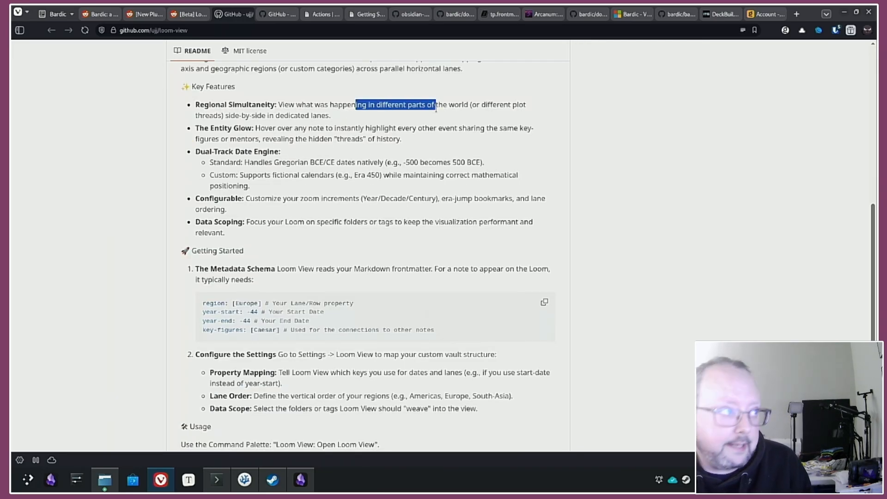
pyautogui.moveTo(208, 128); pyautogui.dragTo(269, 126)
pyautogui.click(344, 124)
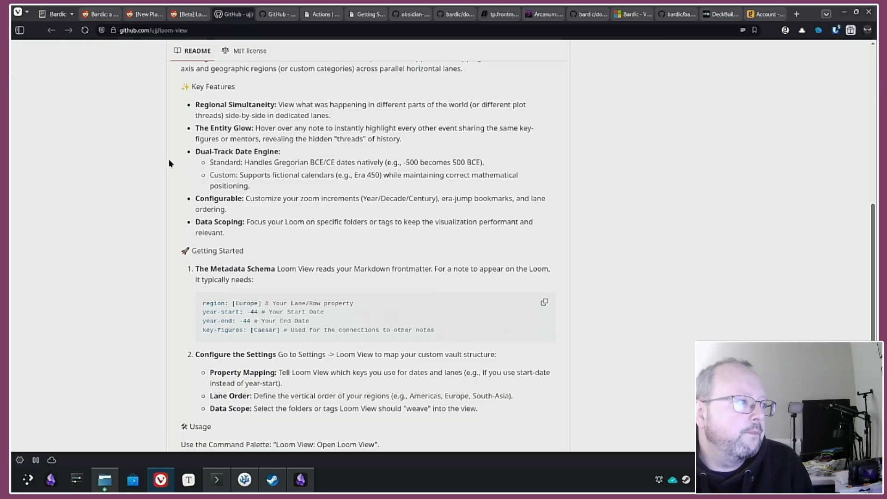
# Read the README's Configurable and Data Scoping features, covering zoom increments, era-jump bookmarks and folder or tag focus.
pyautogui.scroll(-1, 170, 163)
pyautogui.moveTo(200, 145); pyautogui.dragTo(438, 144)
pyautogui.click(362, 144)
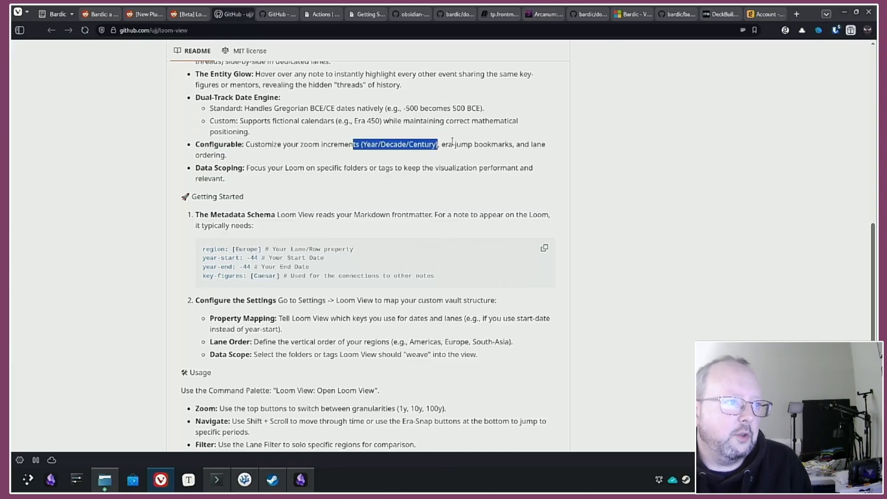
pyautogui.click(488, 144)
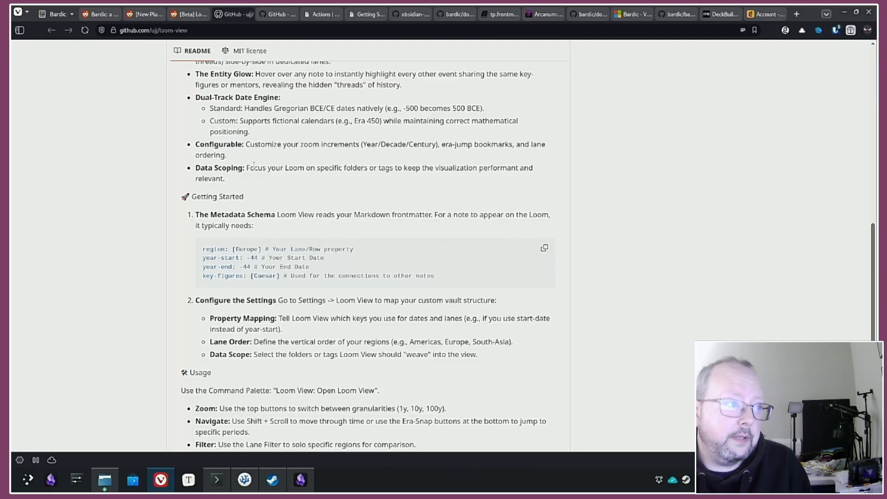
pyautogui.moveTo(253, 166); pyautogui.dragTo(374, 166)
pyautogui.click(455, 167)
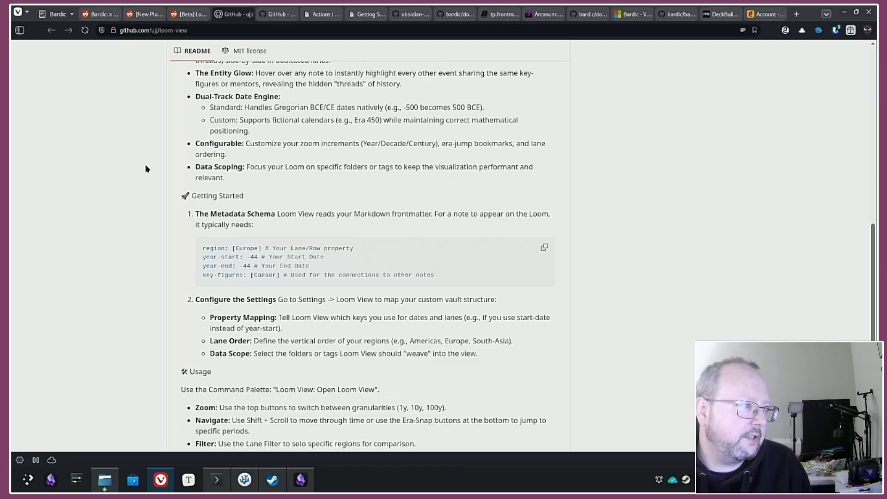
# Examine the frontmatter example for the metadata schema in the README's Getting Started section.
pyautogui.scroll(-2, 144, 166)
pyautogui.tripleClick(237, 146)
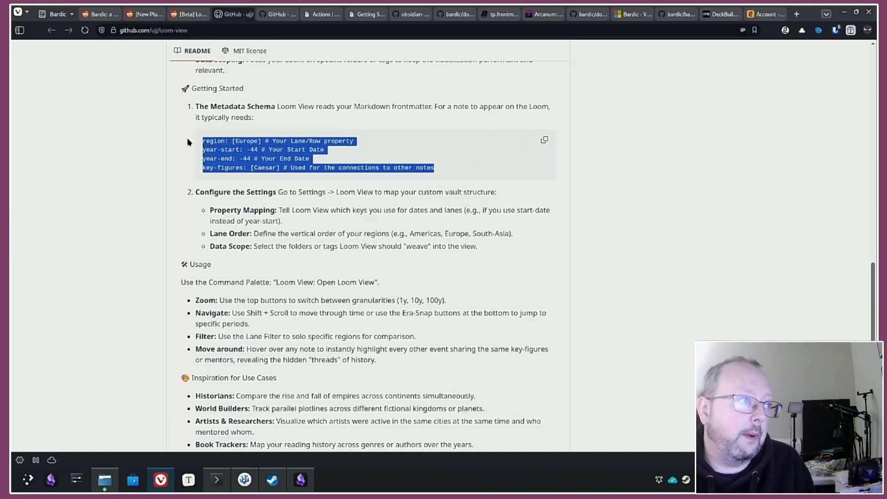
pyautogui.click(174, 142)
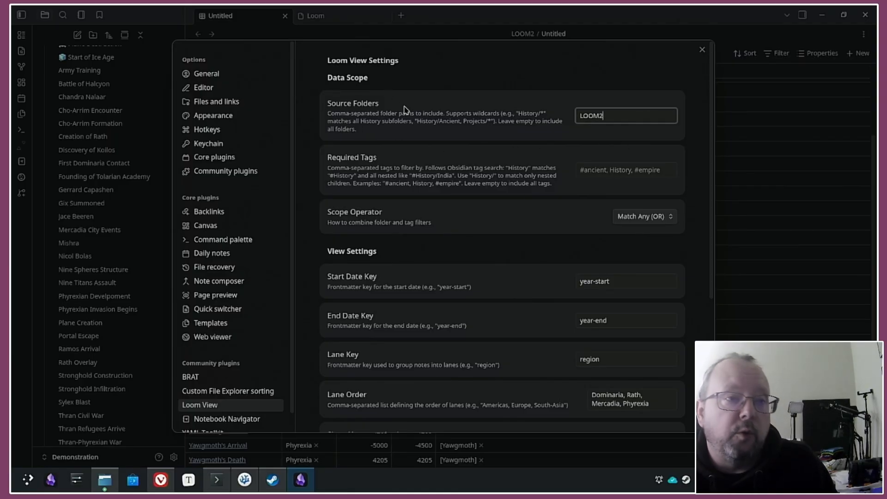
# In Obsidian's Loom View settings, examine the Data Scope options for source folders, required tags and scope operator.
pyautogui.moveTo(602, 114); pyautogui.dragTo(555, 111)
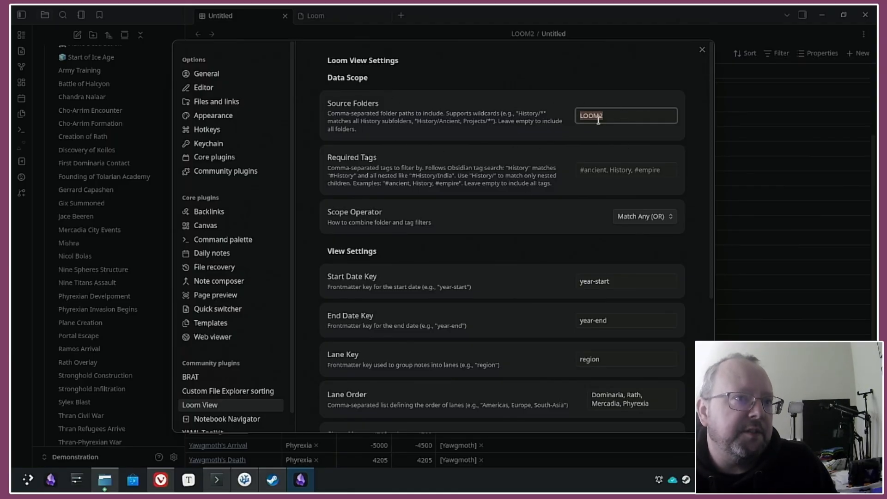
pyautogui.click(545, 120)
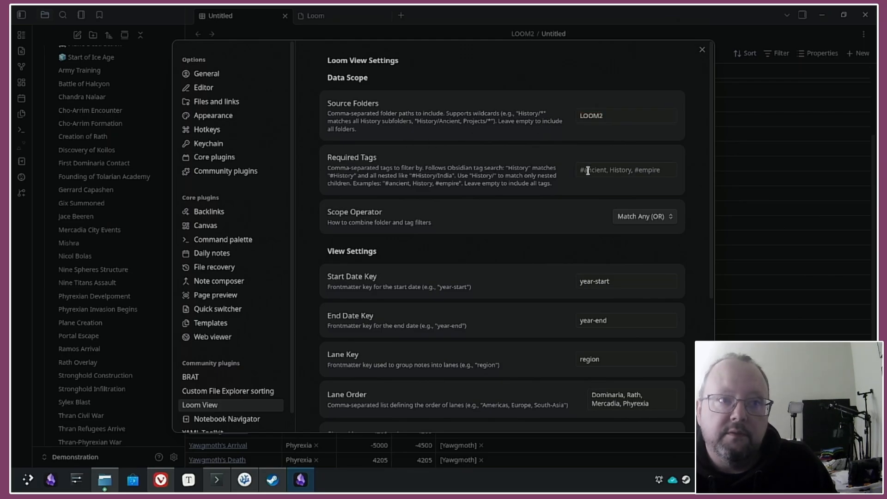
pyautogui.click(665, 170)
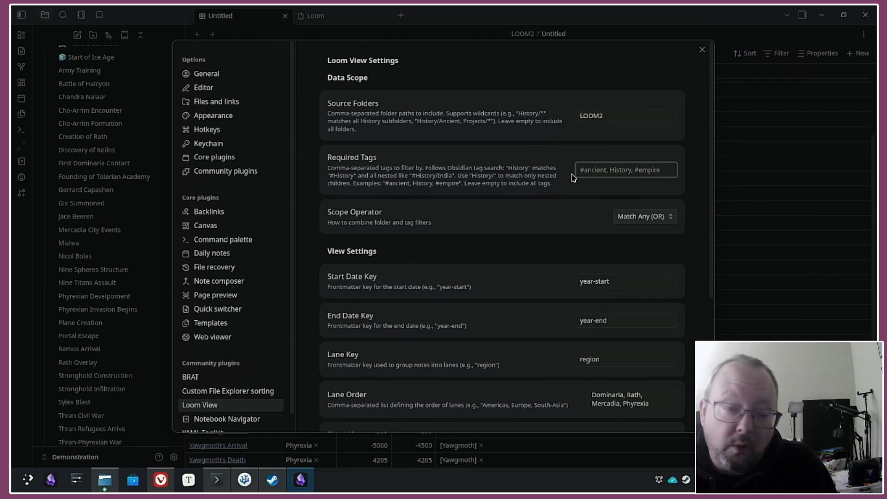
pyautogui.scroll(-1, 531, 180)
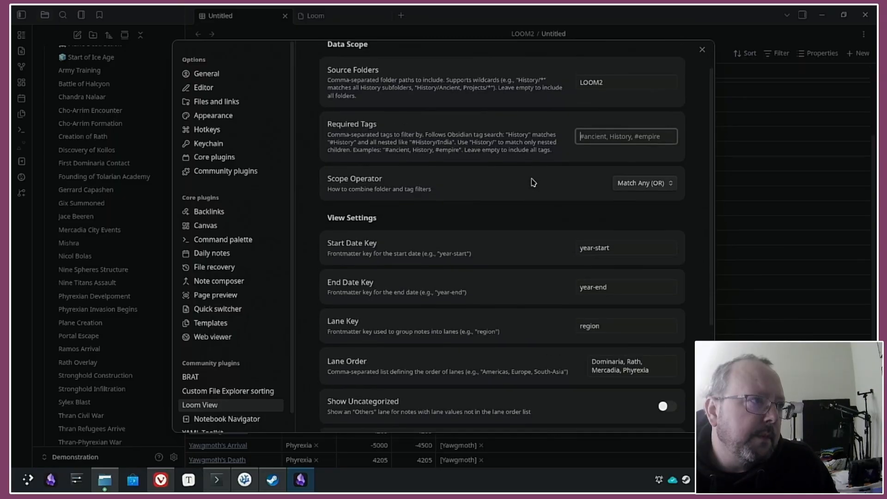
pyautogui.scroll(1, 532, 180)
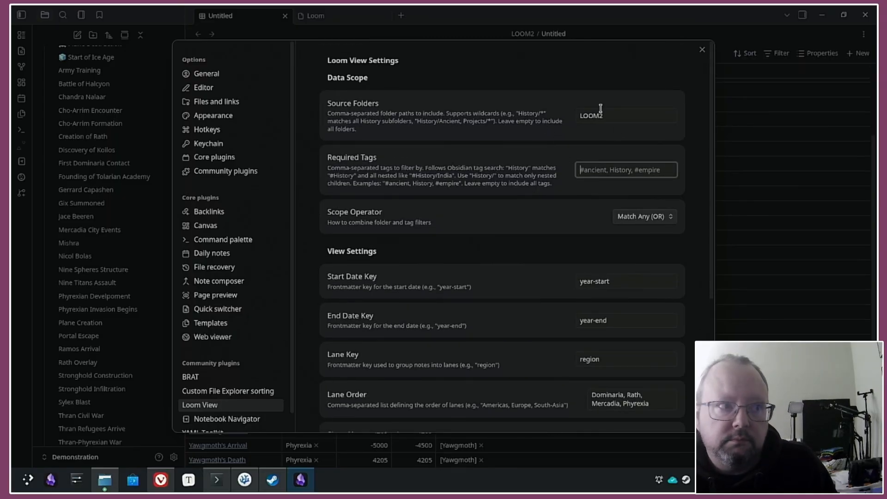
pyautogui.scroll(-1, 485, 138)
pyautogui.click(644, 162)
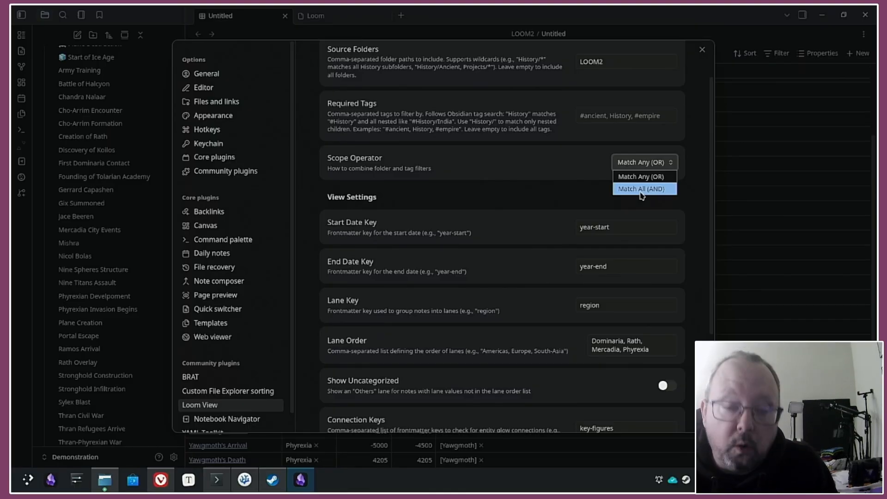
pyautogui.click(579, 158)
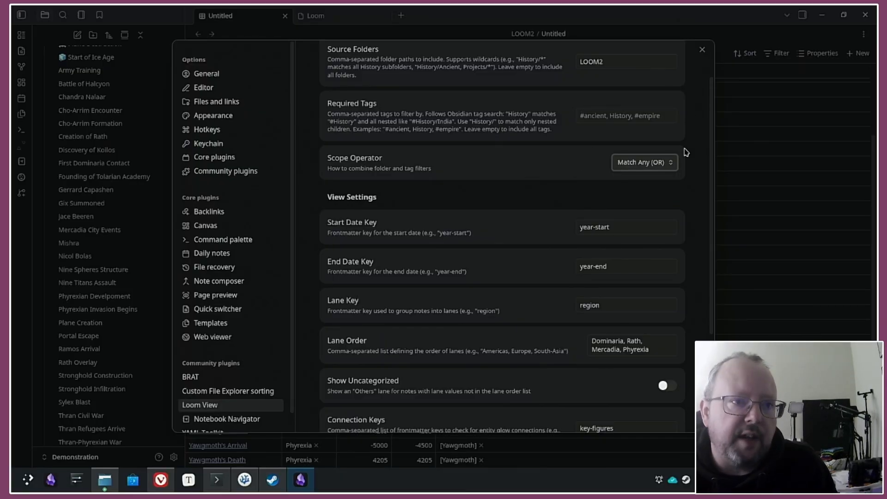
# Review the Loom View display settings, from the date and lane keys through Connection Keys, Zoom Levels and Era Bookmarks.
pyautogui.scroll(-3, 656, 161)
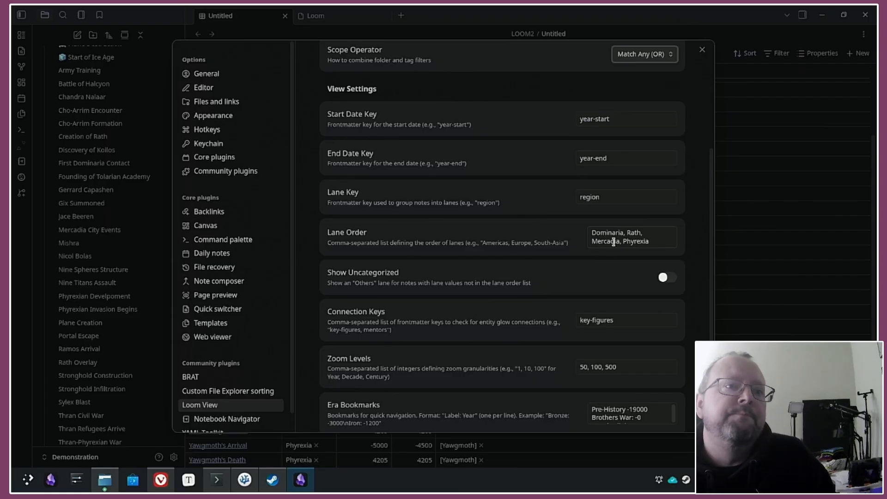
pyautogui.scroll(-1, 554, 240)
pyautogui.moveTo(622, 283); pyautogui.dragTo(549, 281)
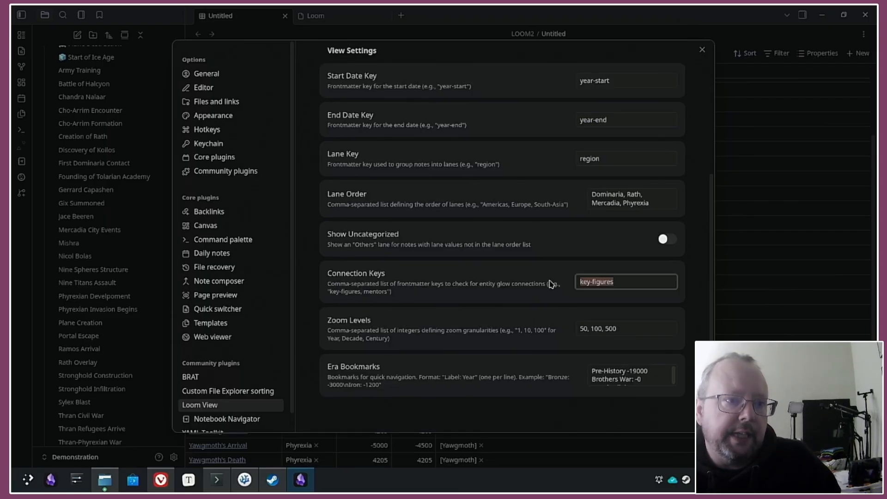
pyautogui.click(473, 298)
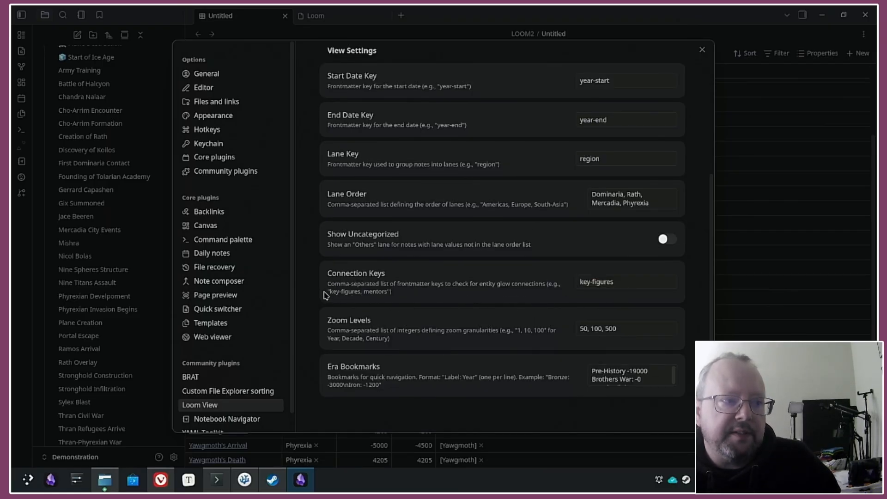
pyautogui.moveTo(621, 281); pyautogui.dragTo(564, 282)
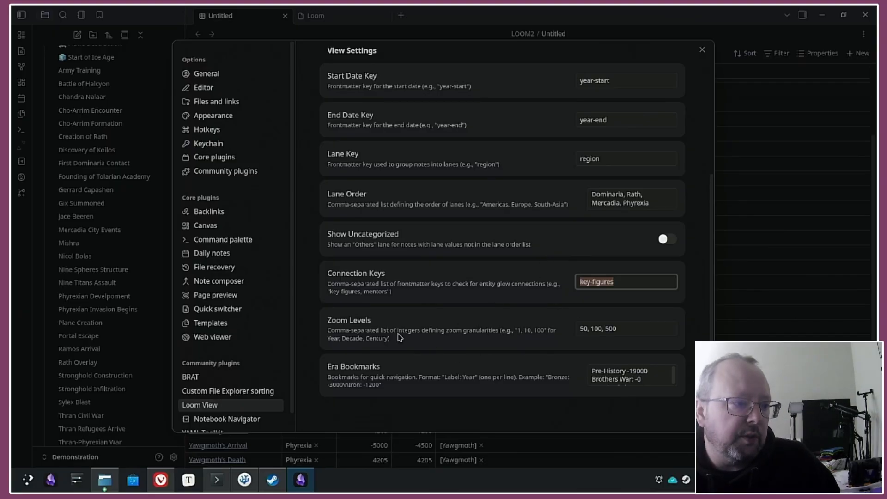
pyautogui.click(625, 328)
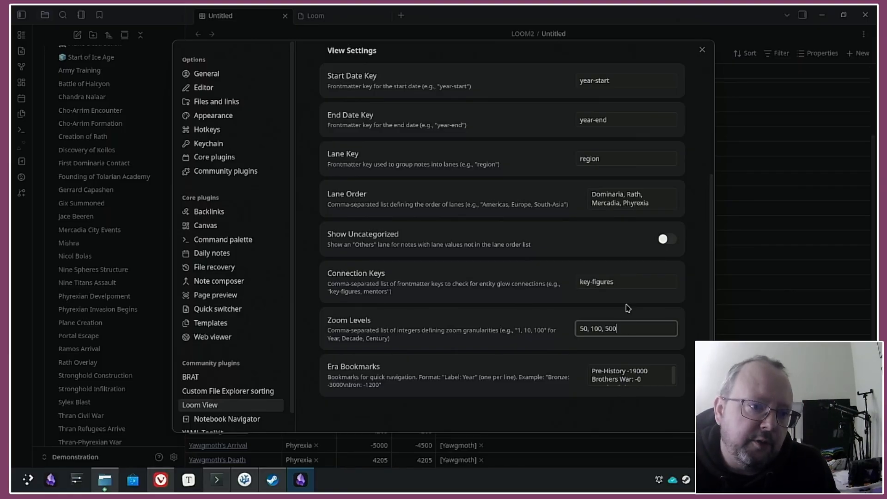
pyautogui.click(619, 375)
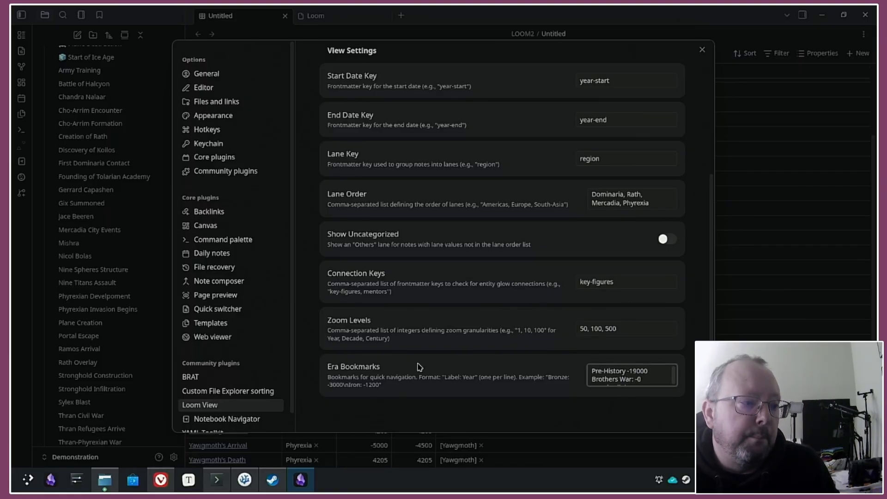
pyautogui.moveTo(646, 374); pyautogui.dragTo(648, 417)
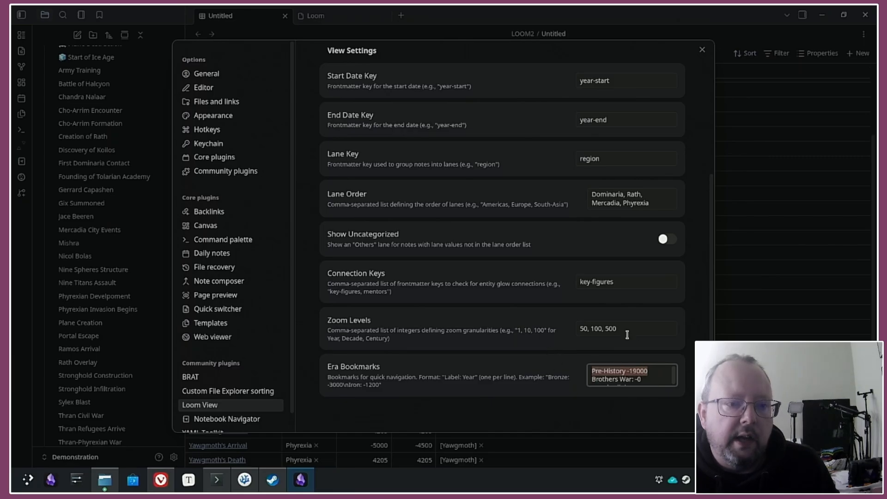
# Leave the settings for the Loom timeline and try its The Mending Era, Post-Mending and Brothers War bookmarks.
pyautogui.click(702, 49)
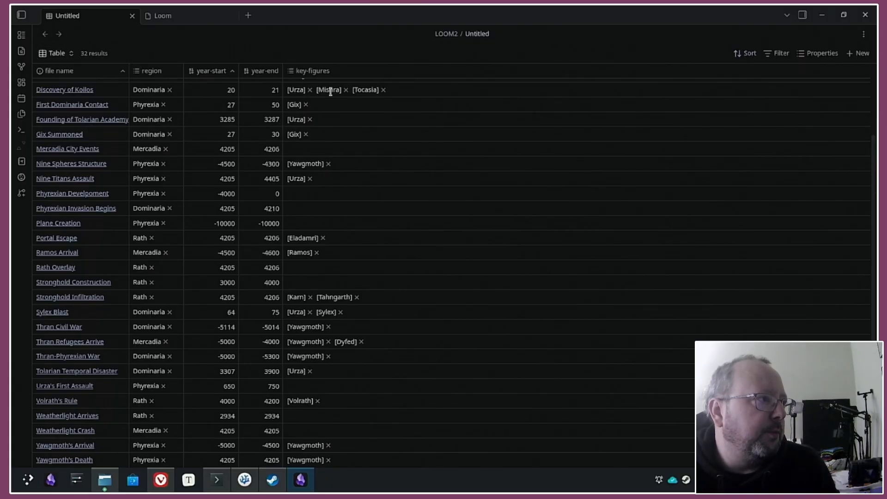
pyautogui.click(169, 14)
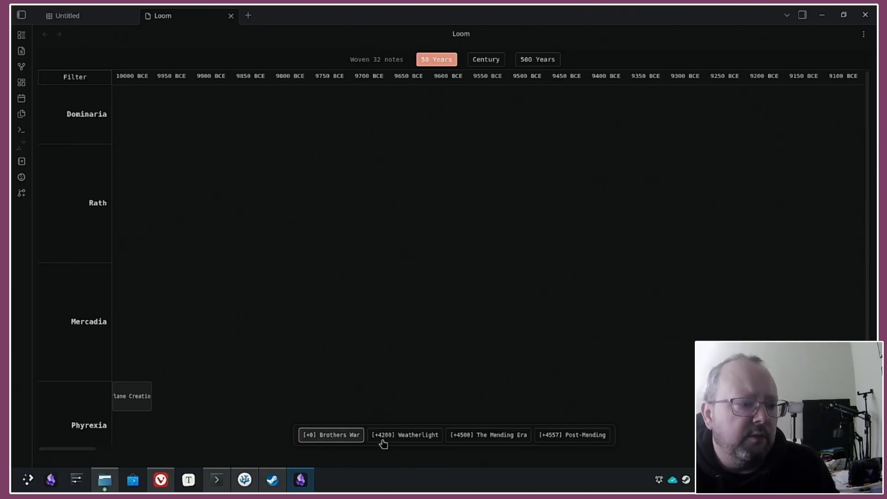
pyautogui.click(497, 439)
pyautogui.click(574, 437)
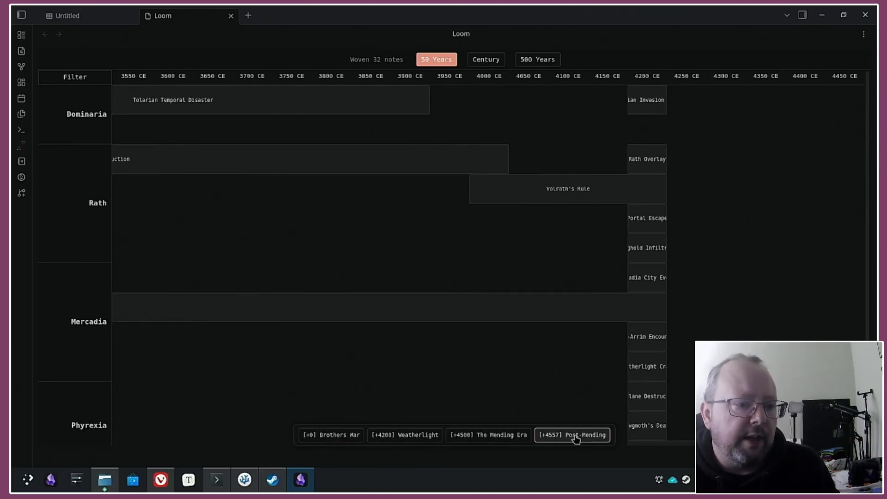
pyautogui.click(332, 438)
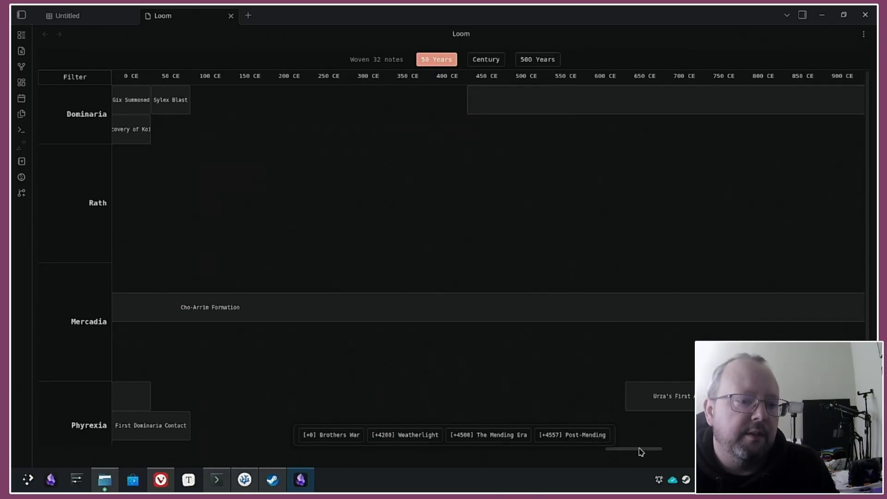
# Go back to the timeline's start at 10000 BCE and examine the events and their connections forward through the BCE era.
pyautogui.moveTo(637, 450); pyautogui.dragTo(69, 447)
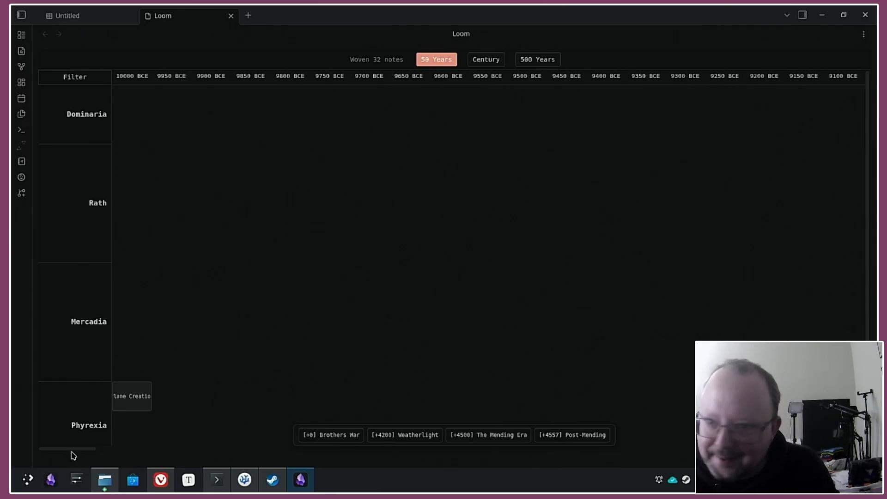
pyautogui.moveTo(72, 454); pyautogui.dragTo(337, 470)
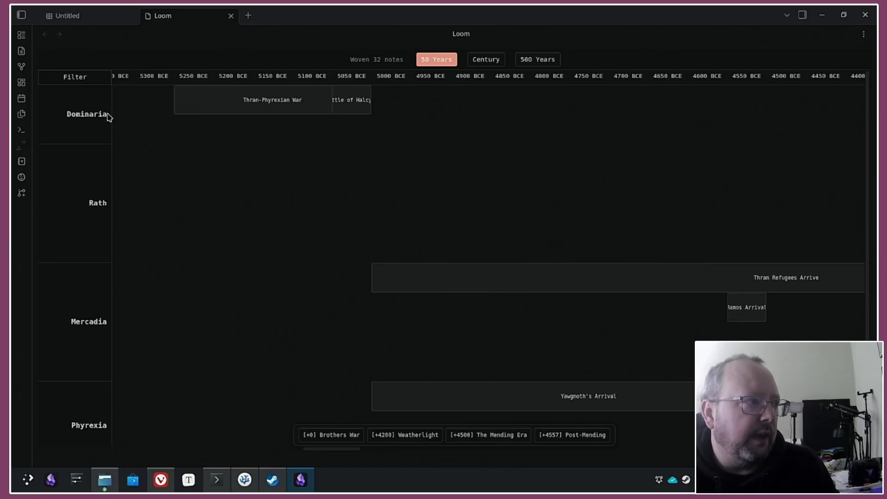
pyautogui.moveTo(277, 101)
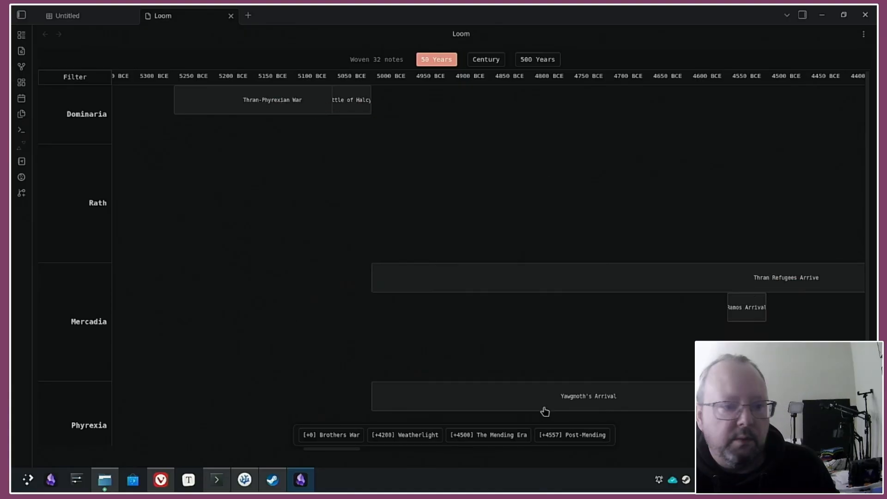
pyautogui.moveTo(329, 453); pyautogui.dragTo(362, 449)
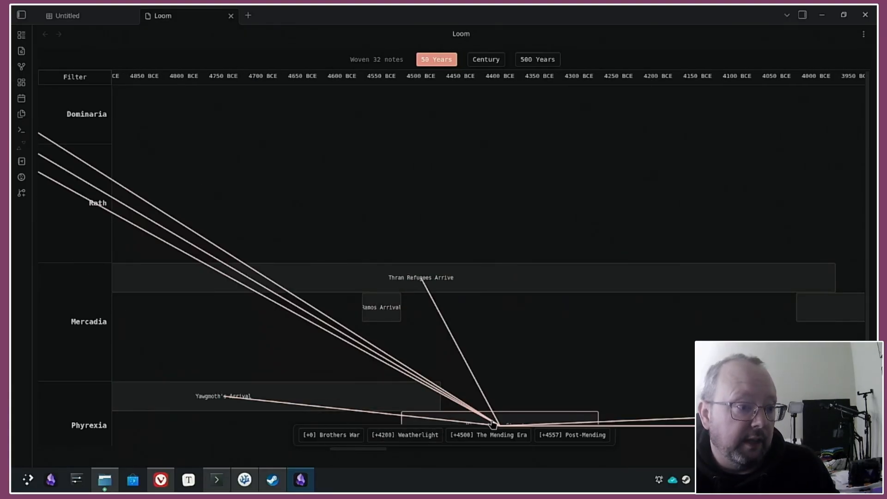
pyautogui.moveTo(377, 455); pyautogui.dragTo(532, 444)
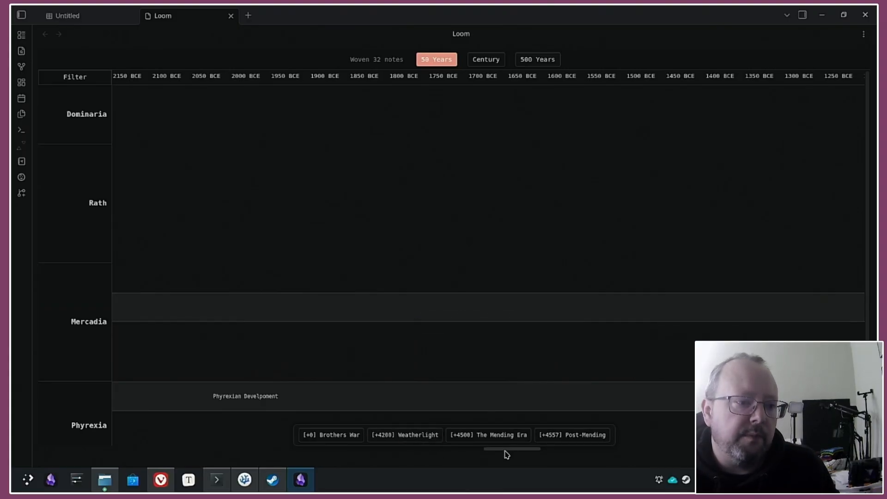
# Examine the Loom timeline forward into the CE era, then at the Century zoom level around 2200 to 4300 CE.
pyautogui.moveTo(505, 452); pyautogui.dragTo(654, 451)
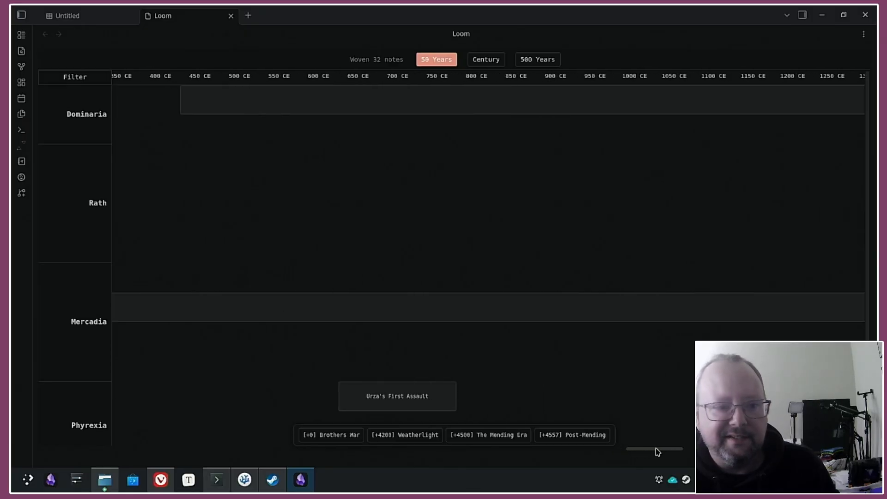
pyautogui.click(484, 65)
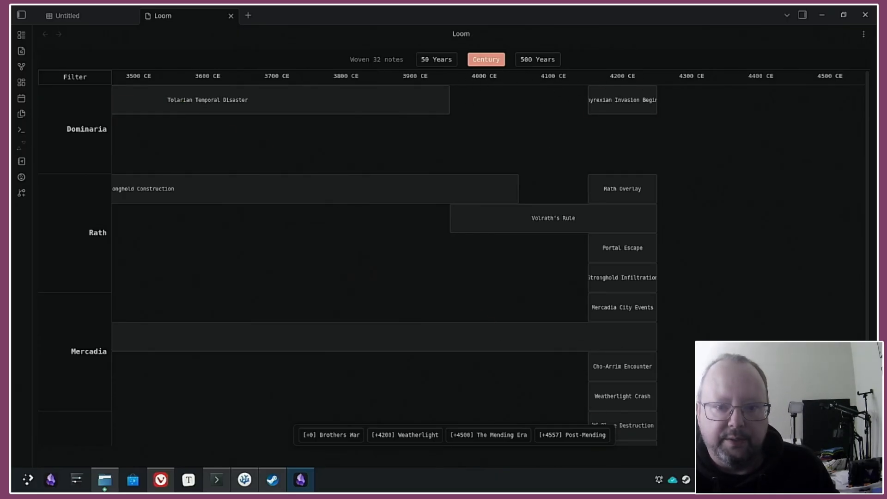
pyautogui.hscroll(-3, 488, 264)
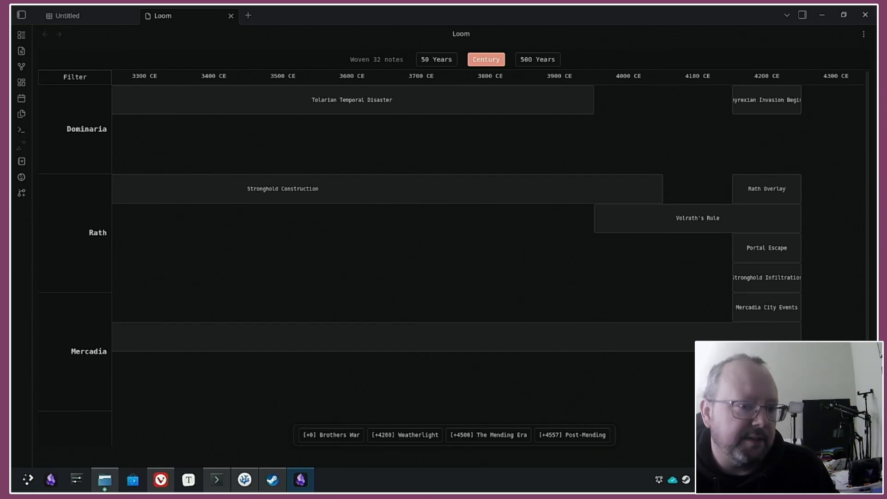
pyautogui.scroll(-1, 544, 394)
pyautogui.scroll(1, 756, 260)
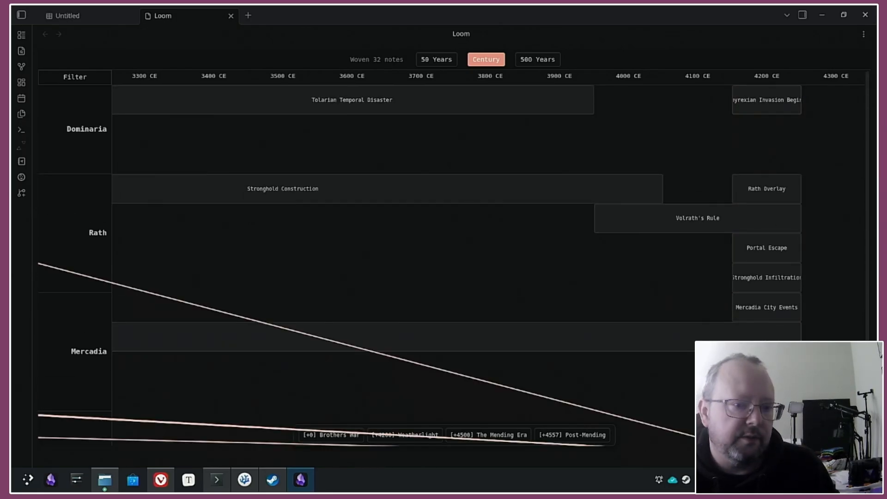
pyautogui.hscroll(-15, 324, 197)
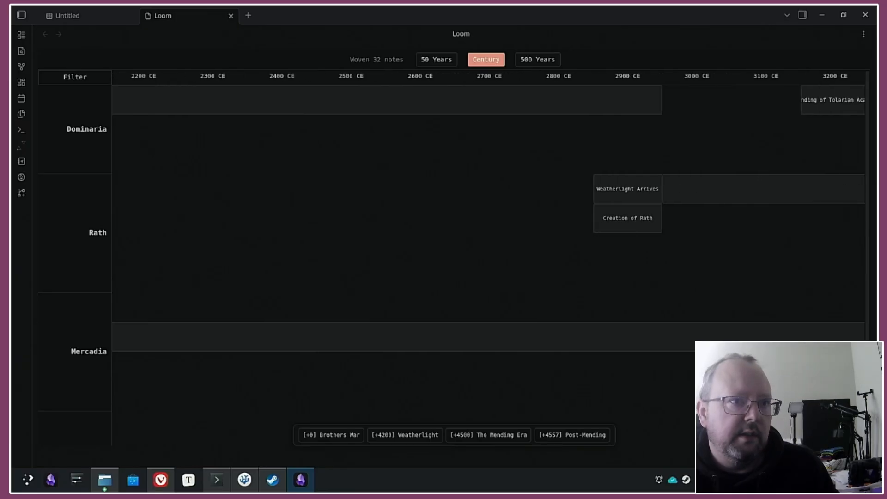
# Hide the Rath lane with the timeline's lane filter and look at the remaining lanes.
pyautogui.click(78, 80)
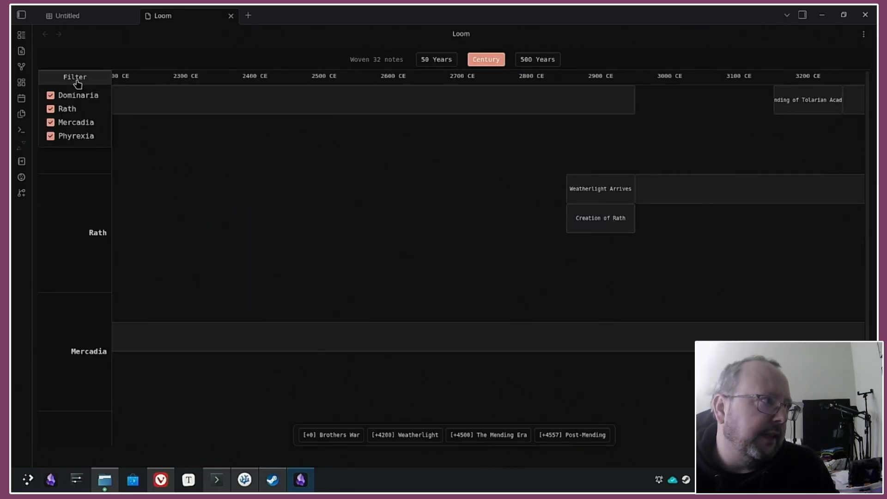
pyautogui.click(50, 109)
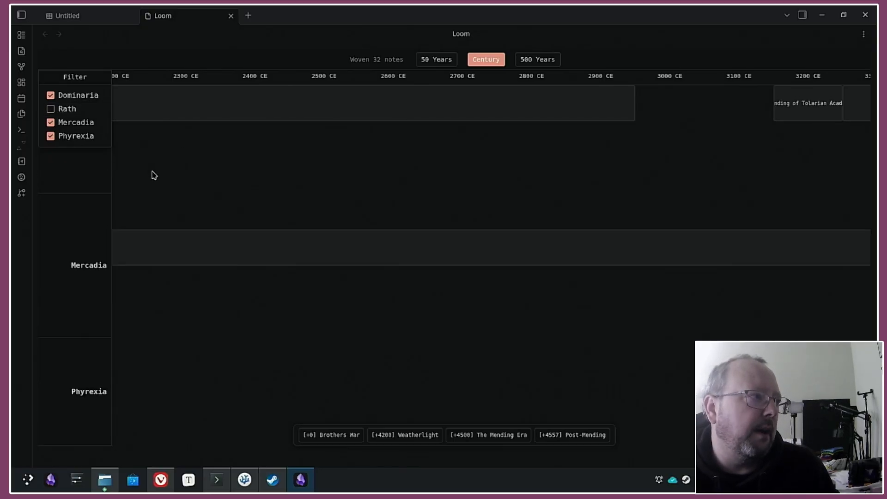
pyautogui.click(78, 76)
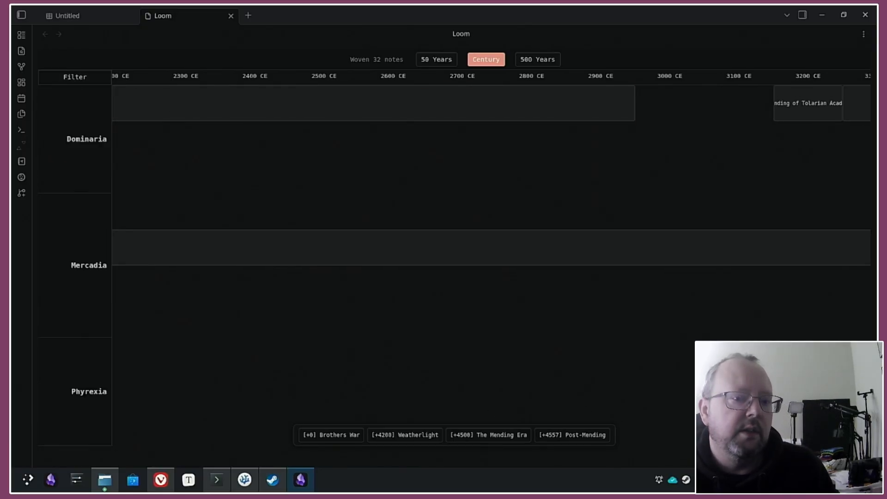
pyautogui.hscroll(-5, 491, 265)
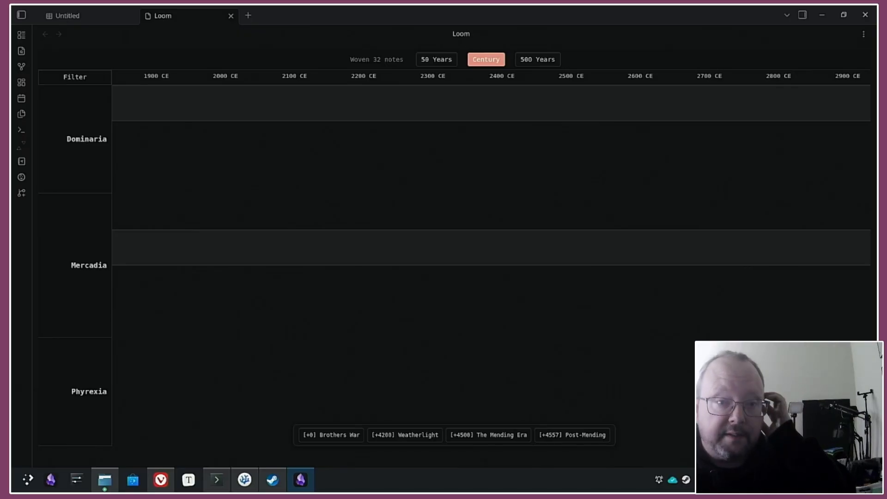
# Filter the timeline to only the Mercadia and Phyrexia lanes and look at their events around 4500 BCE.
pyautogui.click(85, 77)
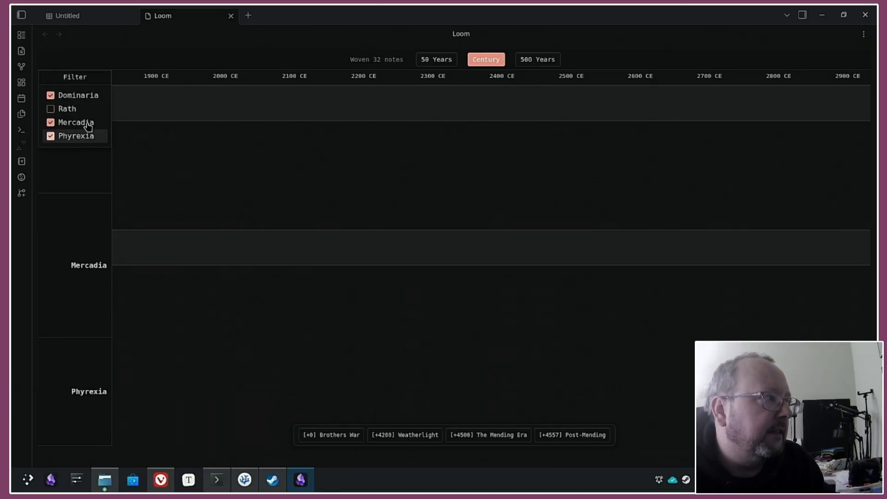
pyautogui.click(52, 123)
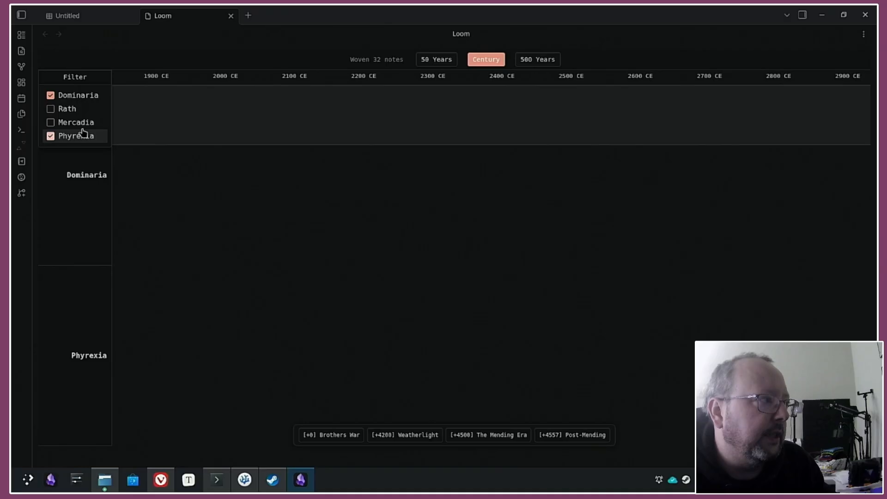
pyautogui.click(50, 95)
pyautogui.click(51, 122)
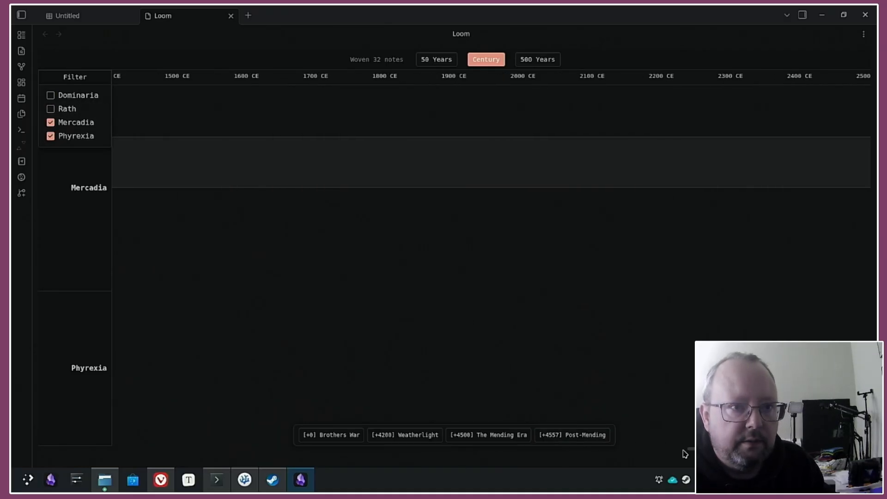
pyautogui.moveTo(685, 454); pyautogui.dragTo(381, 464)
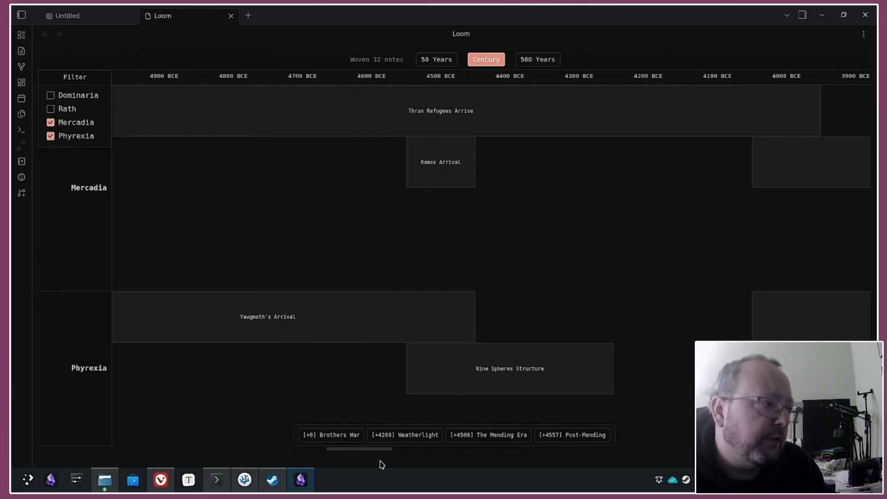
# Change the lane filter to show only Dominaria.
pyautogui.click(50, 96)
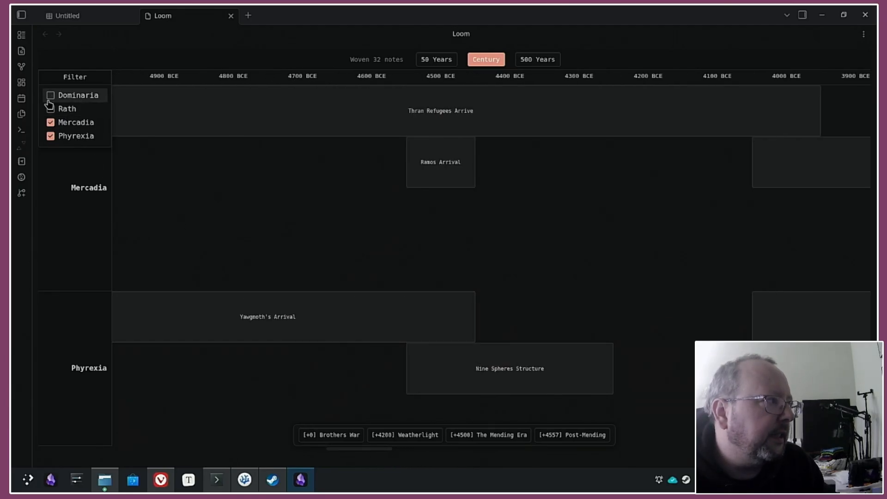
pyautogui.click(50, 122)
pyautogui.click(50, 136)
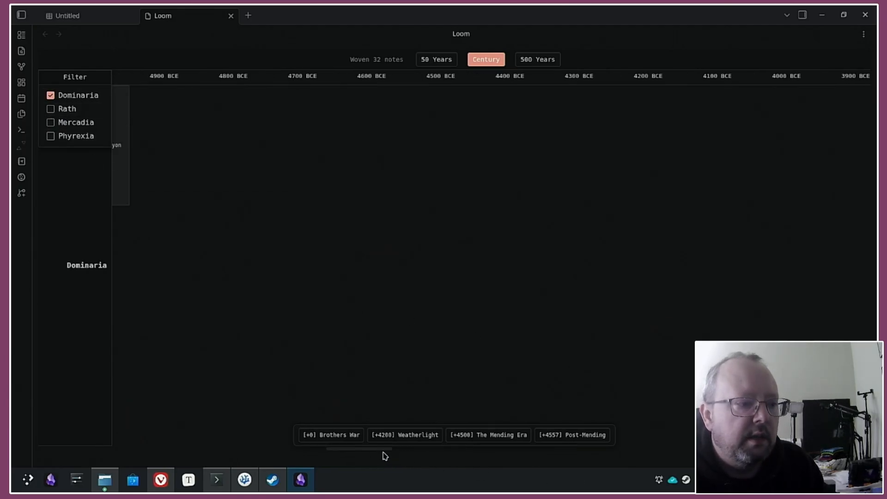
# Open the Start of Ice Age note from its event in the Dominaria lane and return to the Loom timeline.
pyautogui.moveTo(357, 453); pyautogui.dragTo(702, 410)
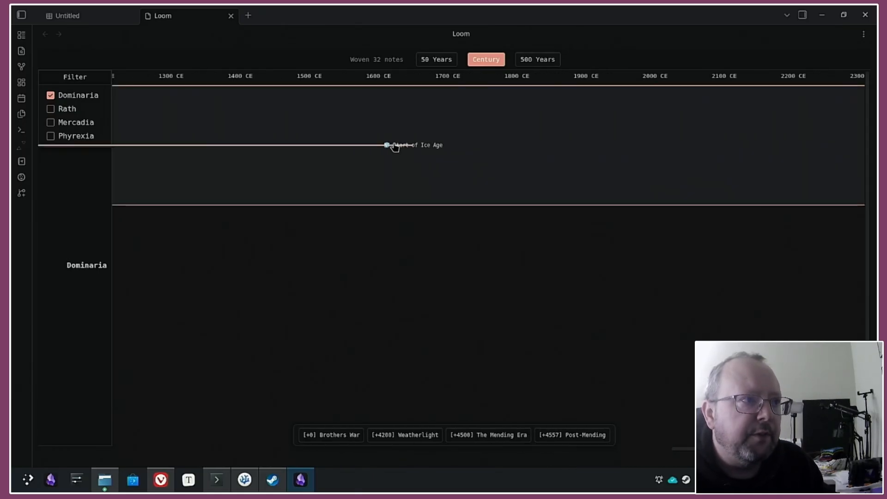
pyautogui.moveTo(394, 146)
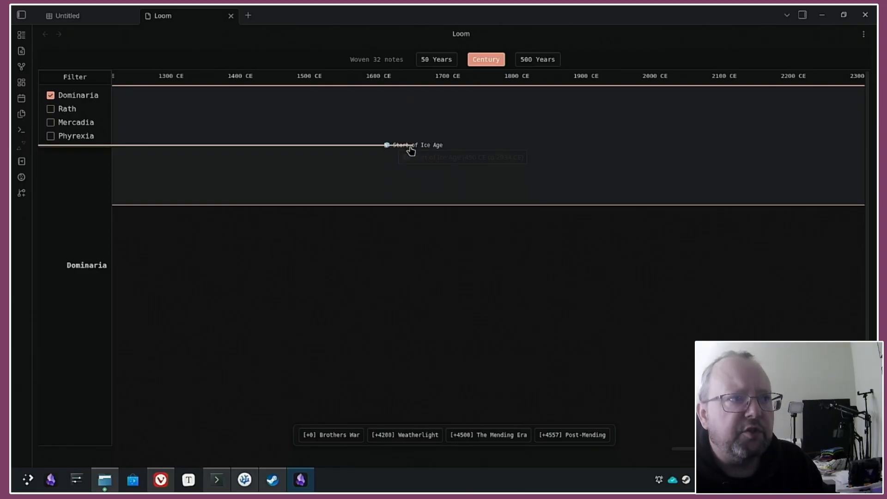
pyautogui.click(397, 150)
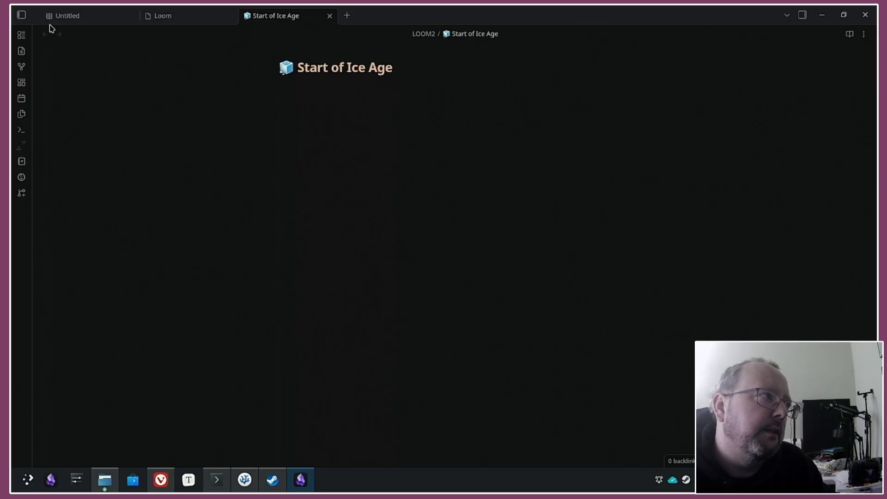
pyautogui.click(181, 20)
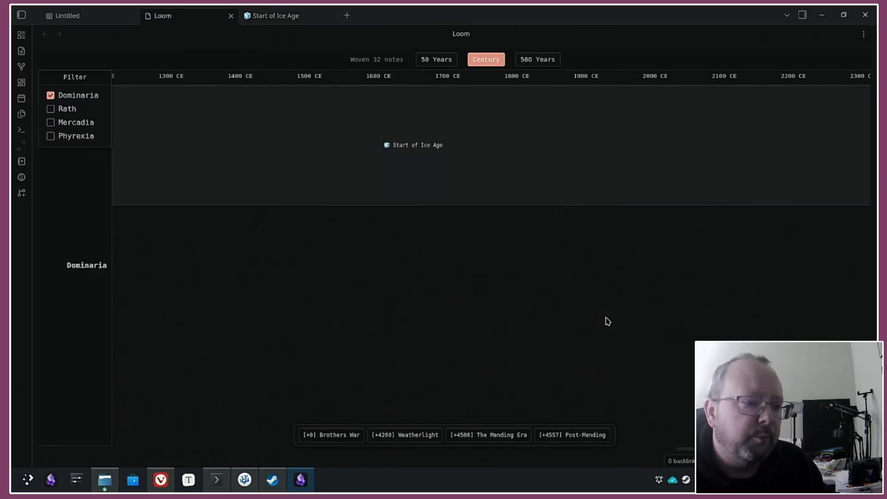
# Show the Rath, Mercadia and Phyrexia lanes again and examine the connections of Cho-Arrim Formation and Gix Summoned near 0 CE.
pyautogui.moveTo(730, 448); pyautogui.dragTo(655, 452)
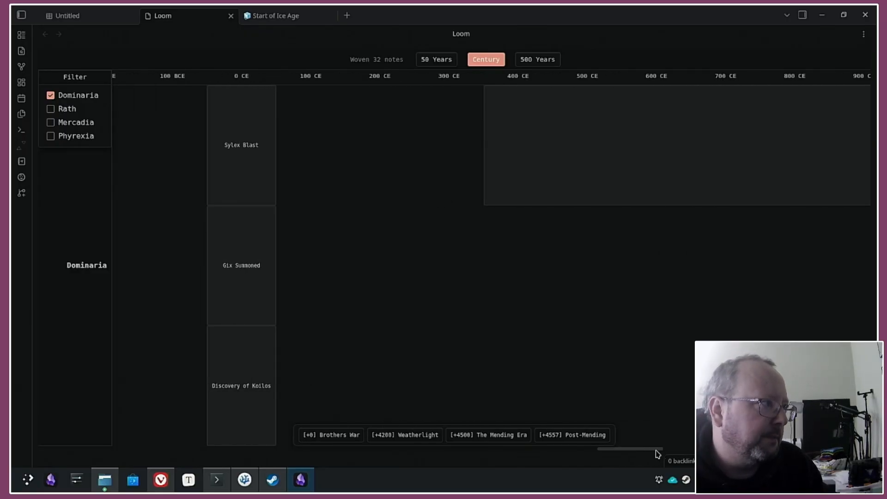
pyautogui.click(52, 109)
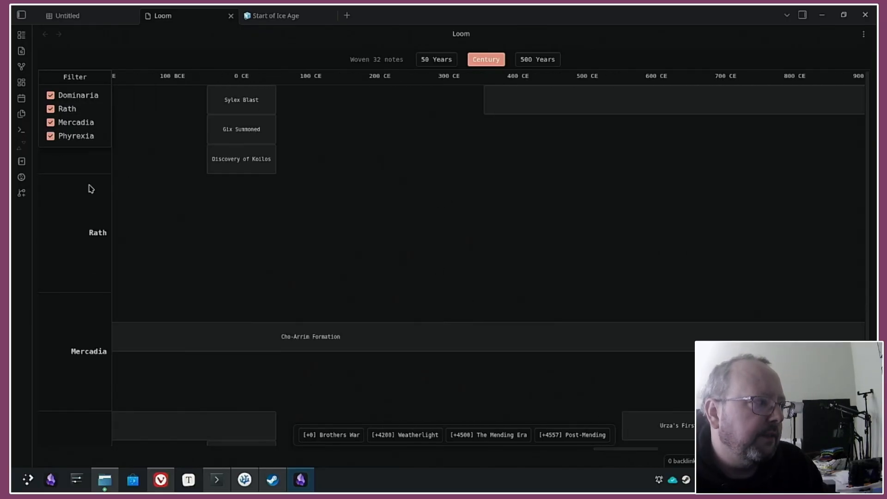
pyautogui.scroll(-1, 429, 254)
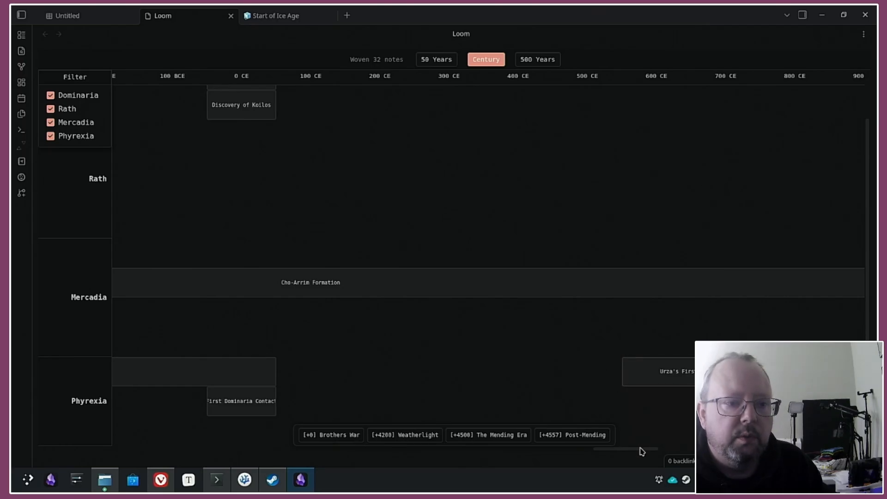
pyautogui.moveTo(640, 449); pyautogui.dragTo(613, 462)
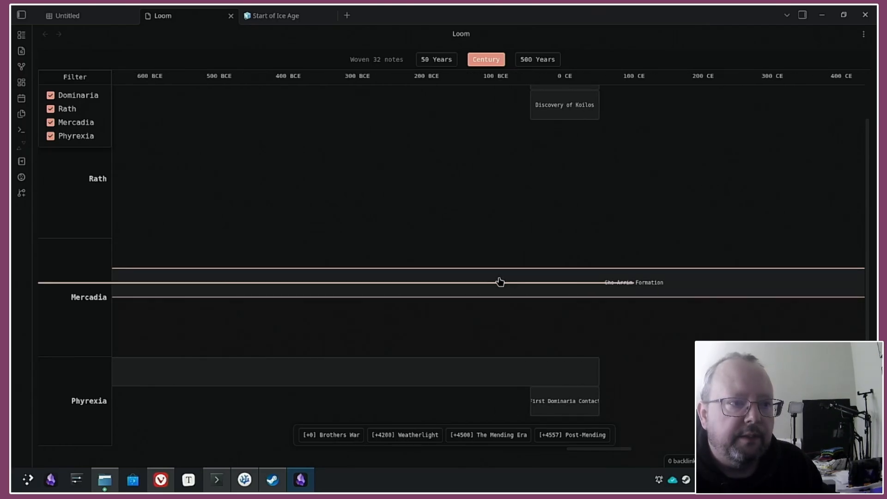
pyautogui.moveTo(499, 282)
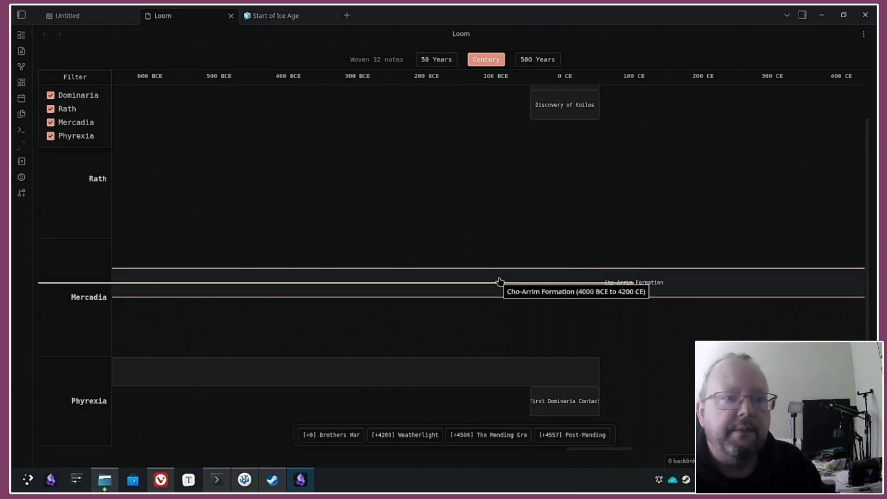
pyautogui.scroll(1, 499, 281)
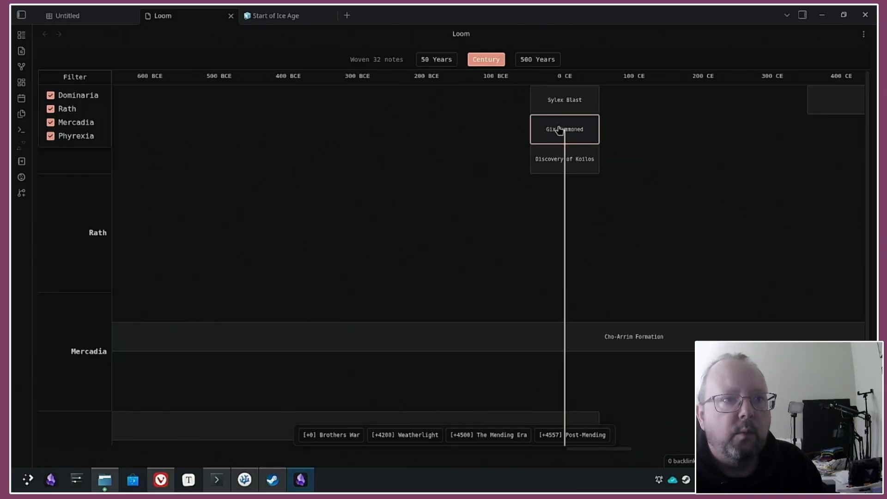
pyautogui.moveTo(559, 130)
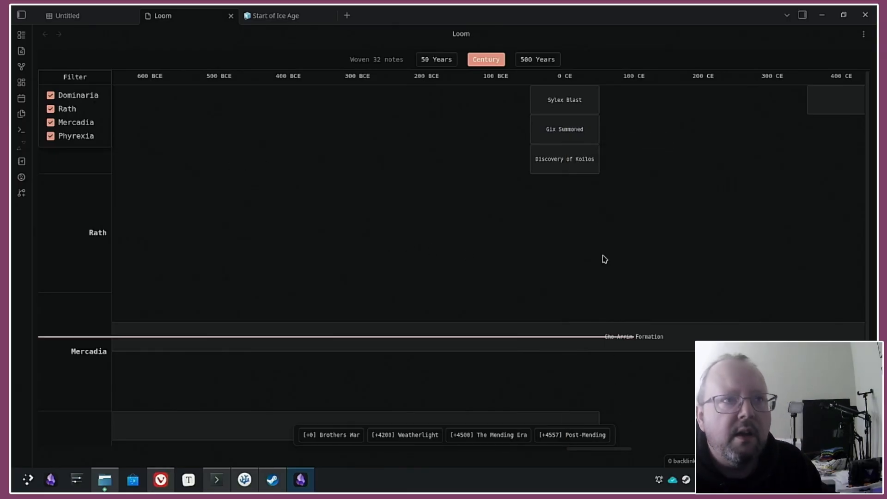
# Set the timeline to the 500 Years level, zoom the interface out three levels and look across it from 10000 BCE to 4500 CE.
pyautogui.click(530, 60)
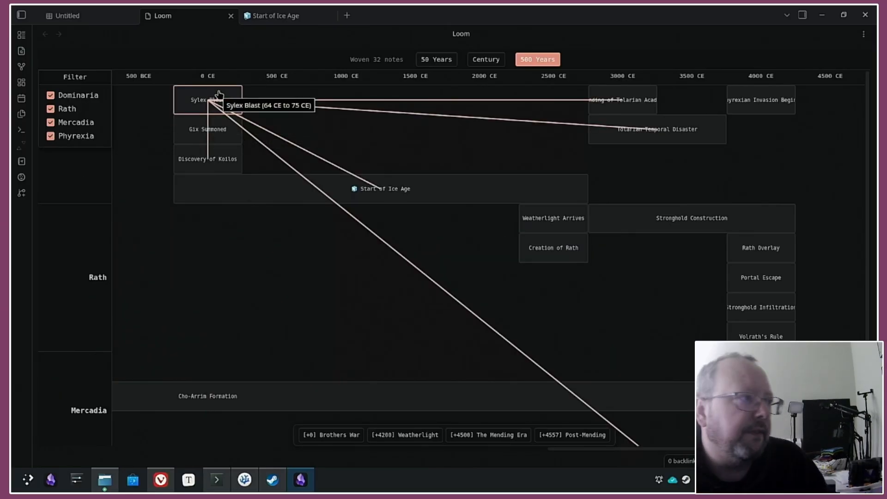
pyautogui.hotkey('ctrl', '-')
pyautogui.hotkey('ctrl', '-')
pyautogui.hotkey('ctrl', '-')
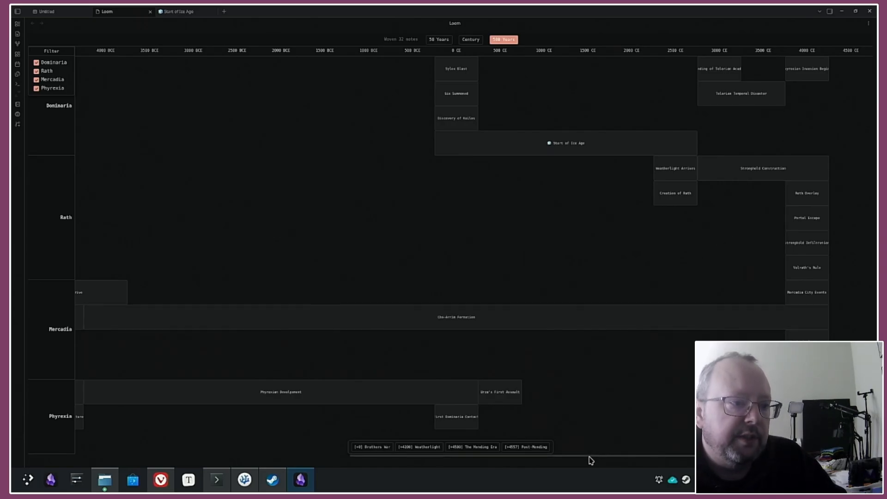
pyautogui.moveTo(590, 459); pyautogui.dragTo(206, 474)
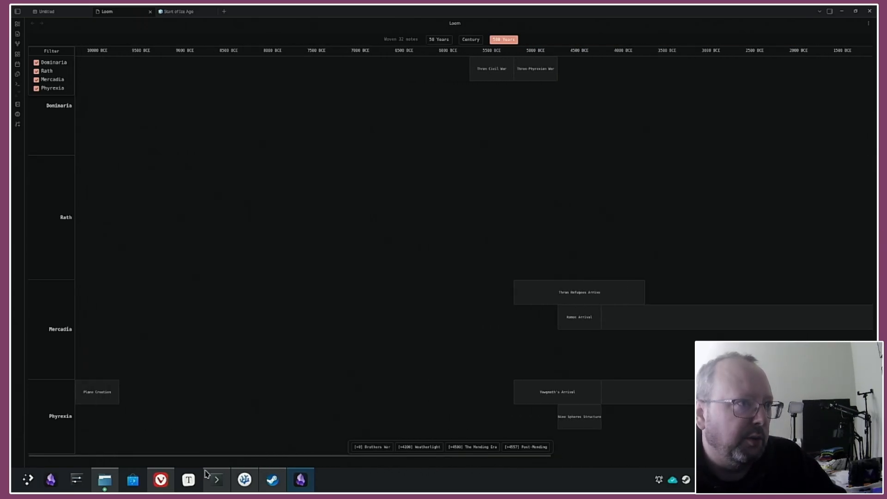
pyautogui.moveTo(267, 483); pyautogui.dragTo(572, 461)
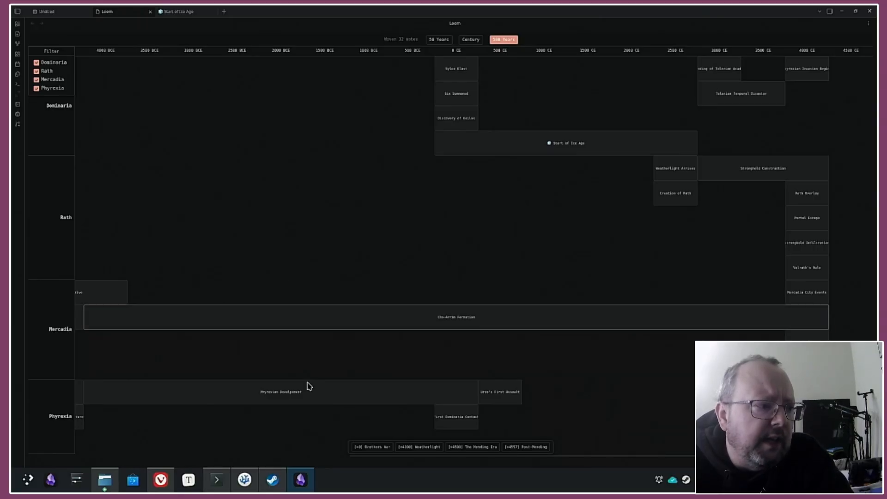
# Open the Loom View settings for the vault and look over the Data Scope and View Settings options again.
pyautogui.moveTo(299, 489)
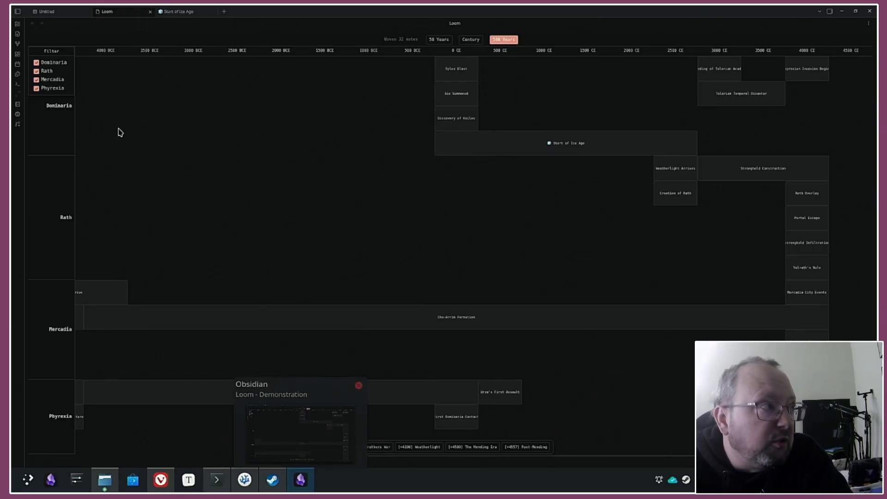
pyautogui.click(18, 11)
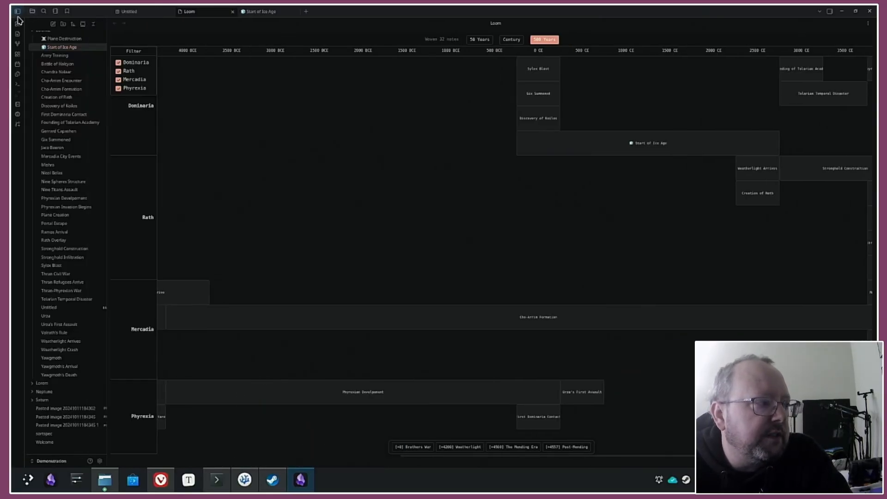
pyautogui.click(114, 461)
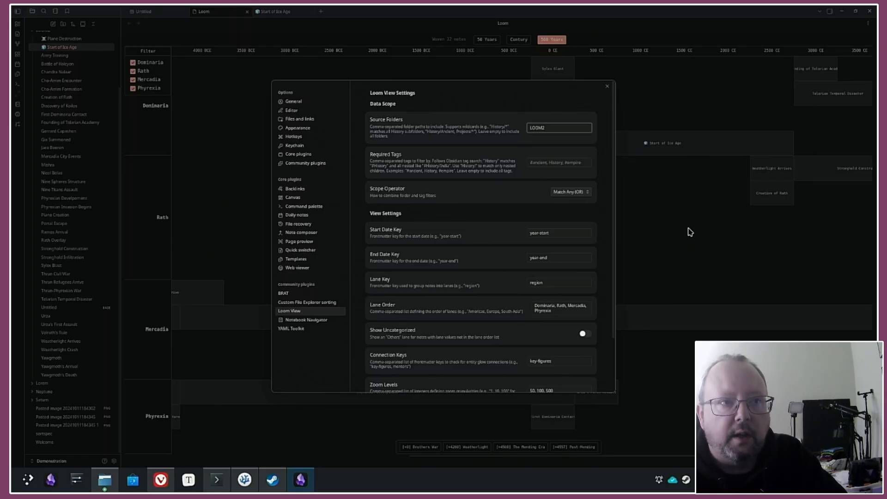
pyautogui.scroll(-3, 531, 150)
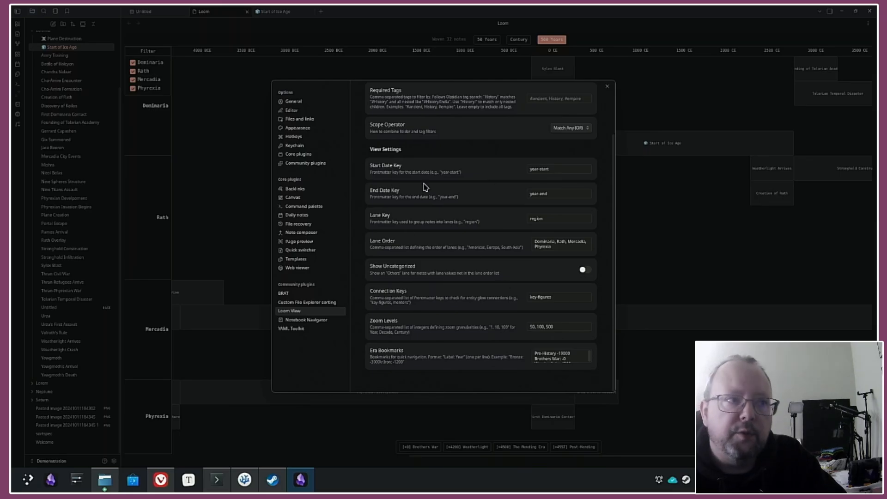
pyautogui.scroll(3, 408, 123)
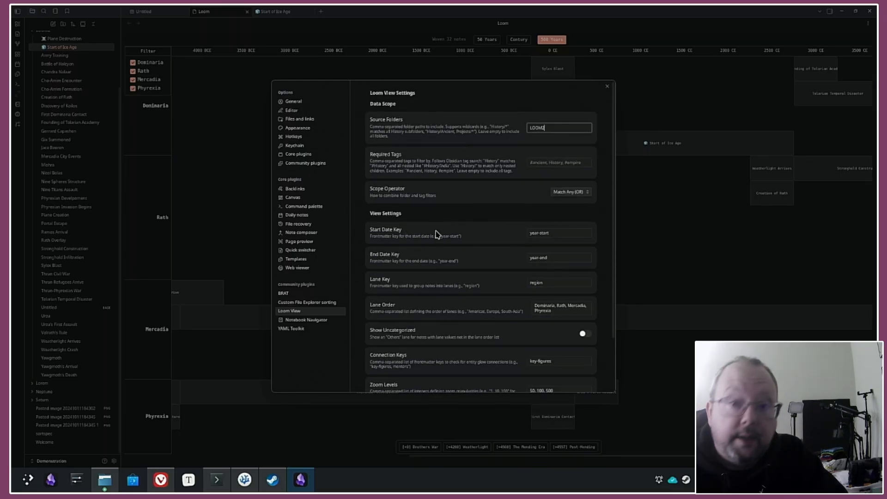
# Close the settings, look back over the earliest events, jump to The Mending Era and examine Cho-Arrim Formation's date span.
pyautogui.click(608, 86)
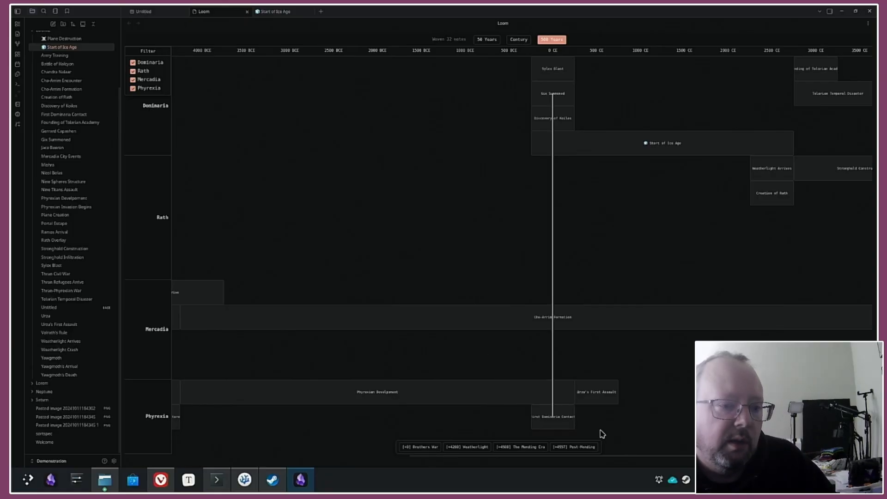
pyautogui.moveTo(632, 459); pyautogui.dragTo(448, 460)
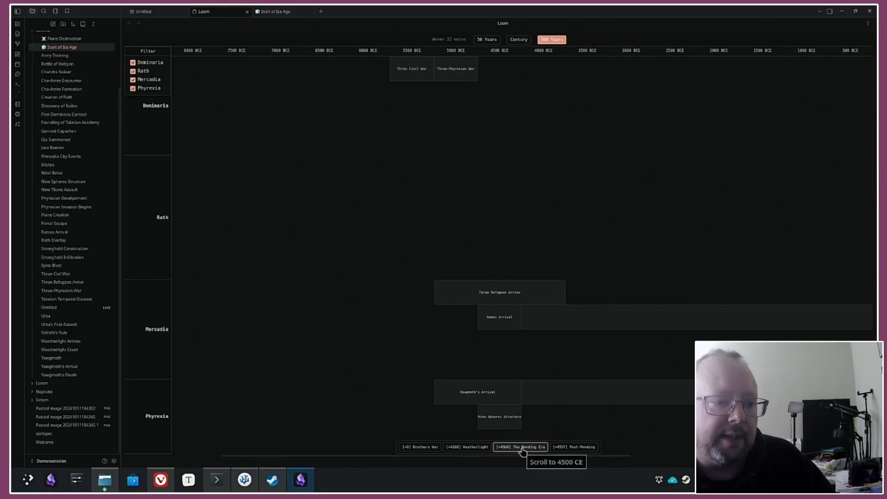
pyautogui.click(542, 448)
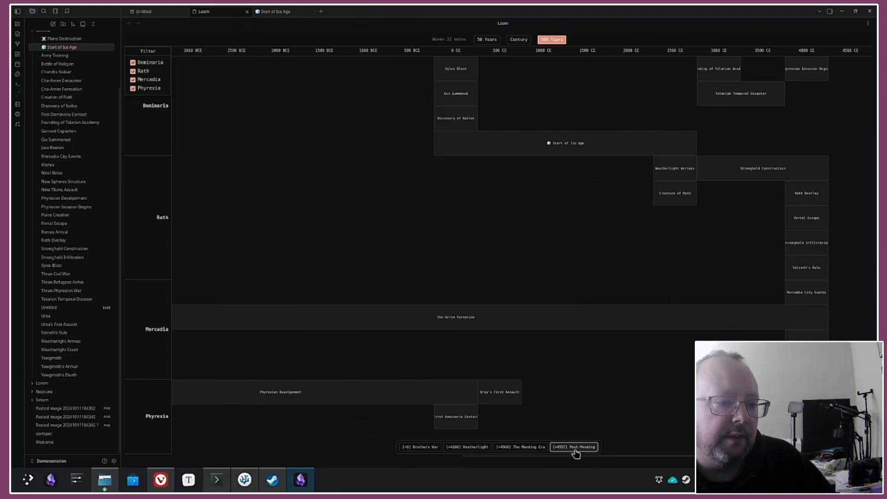
pyautogui.moveTo(479, 456); pyautogui.dragTo(192, 449)
pyautogui.click(527, 447)
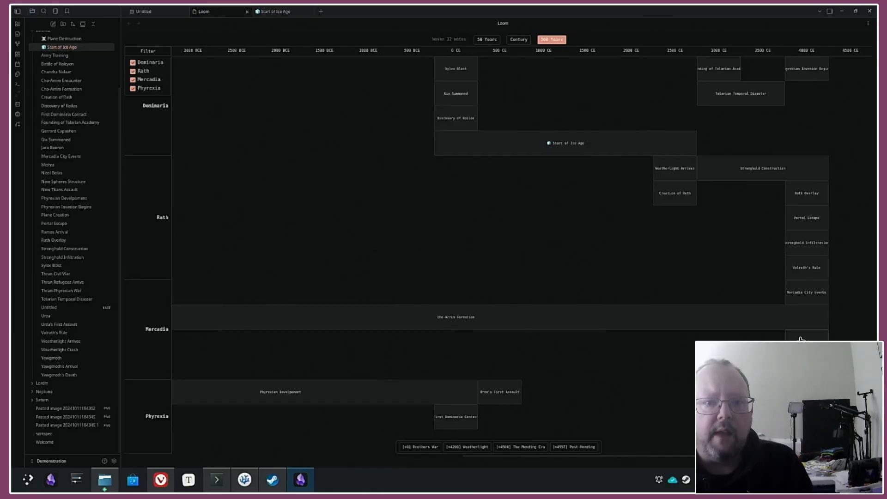
pyautogui.moveTo(517, 314)
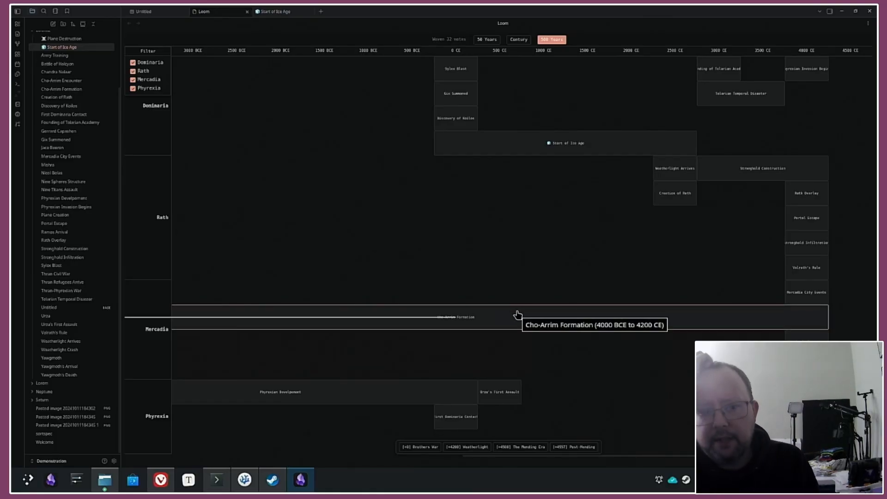
# Zoom the interface in three levels and look over the BRAT plugin's options in the vault settings.
pyautogui.click(114, 461)
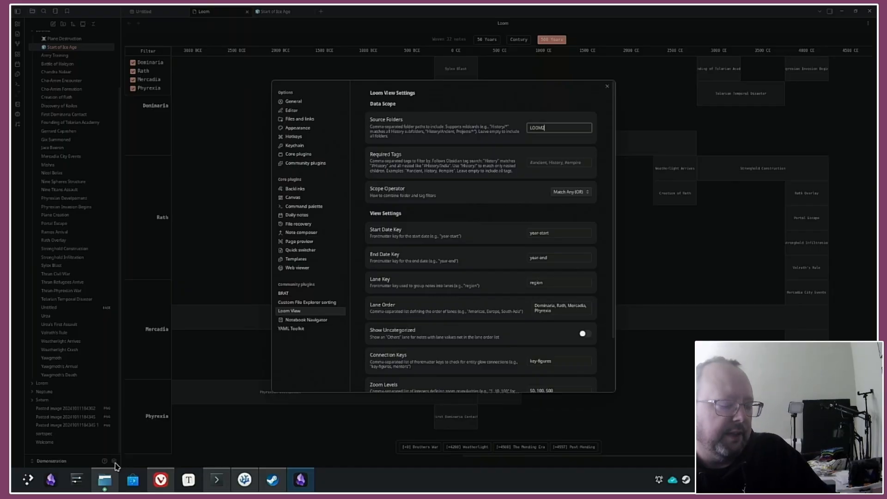
pyautogui.hotkey('ctrl', '=')
pyautogui.hotkey('ctrl', '=')
pyautogui.hotkey('ctrl', '=')
pyautogui.click(172, 355)
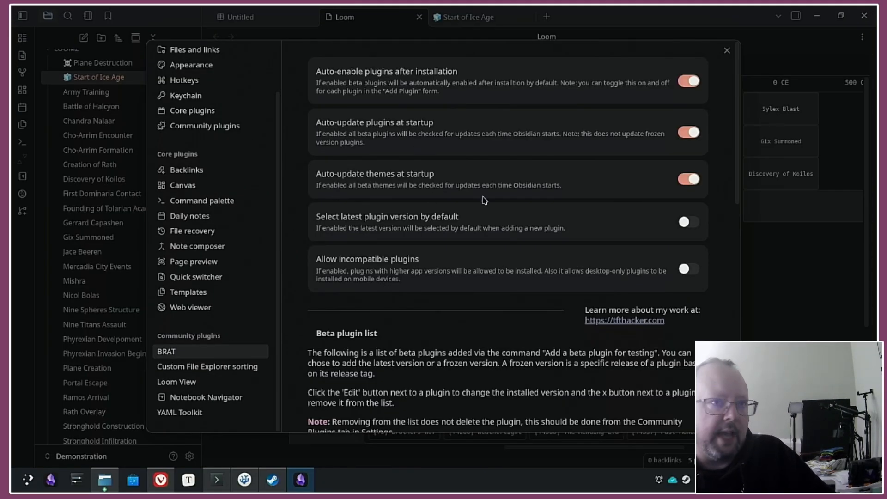
pyautogui.click(726, 51)
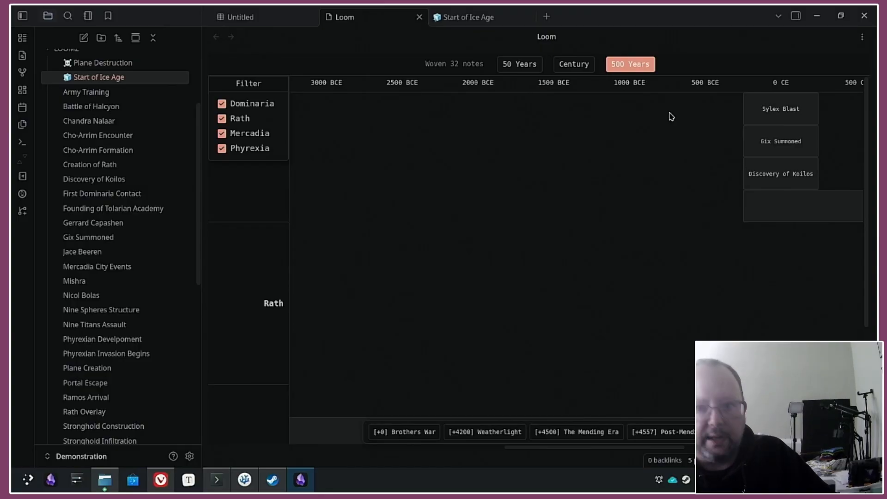
# Open BRAT's form for adding a beta plugin for testing, look over its repository and version fields, and dismiss it.
pyautogui.hotkey('ctrl', 'p')
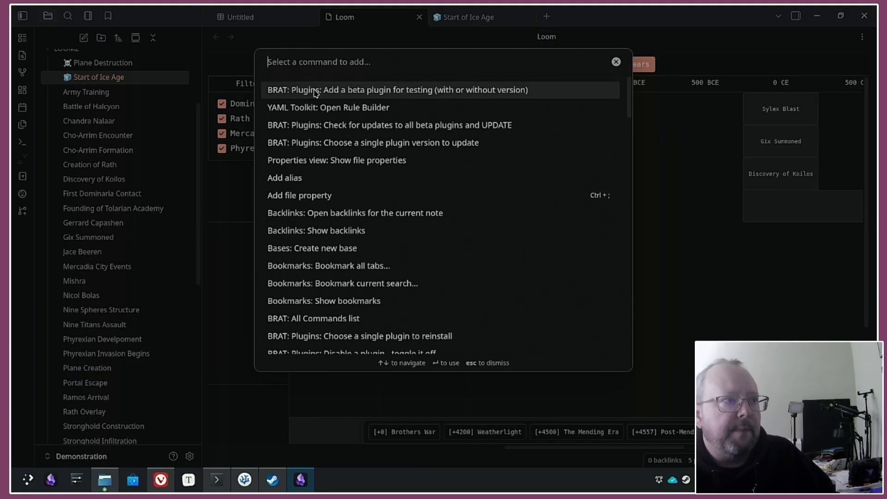
pyautogui.click(374, 95)
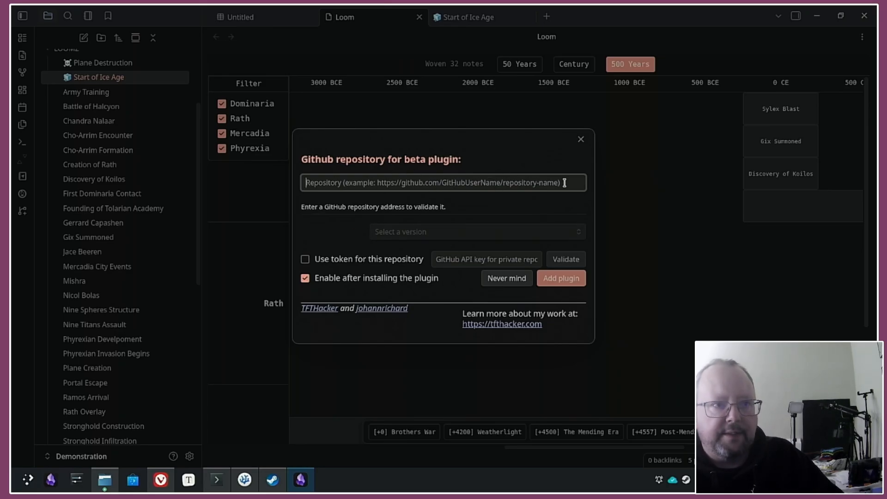
pyautogui.click(400, 235)
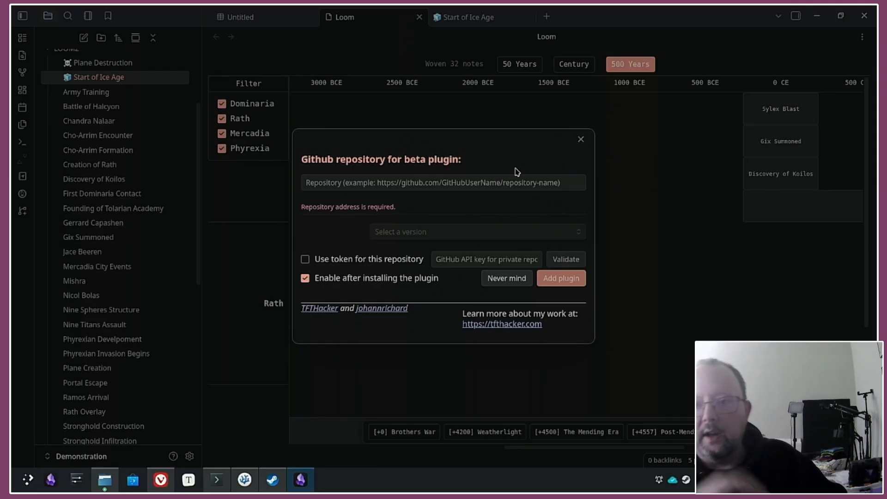
pyautogui.click(580, 139)
# Revisit the BRAT settings to view its auto-update options and beta plugin list section, and return to the Loom timeline.
pyautogui.click(189, 456)
pyautogui.scroll(-1, 171, 349)
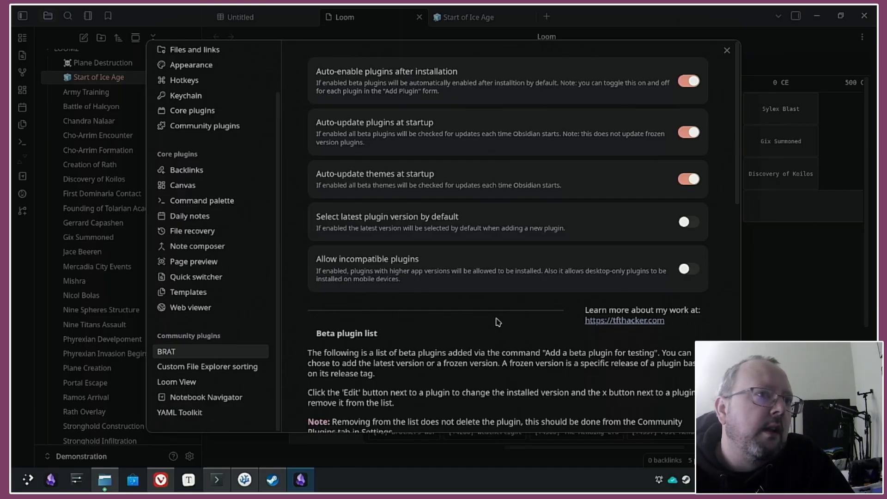
pyautogui.click(726, 50)
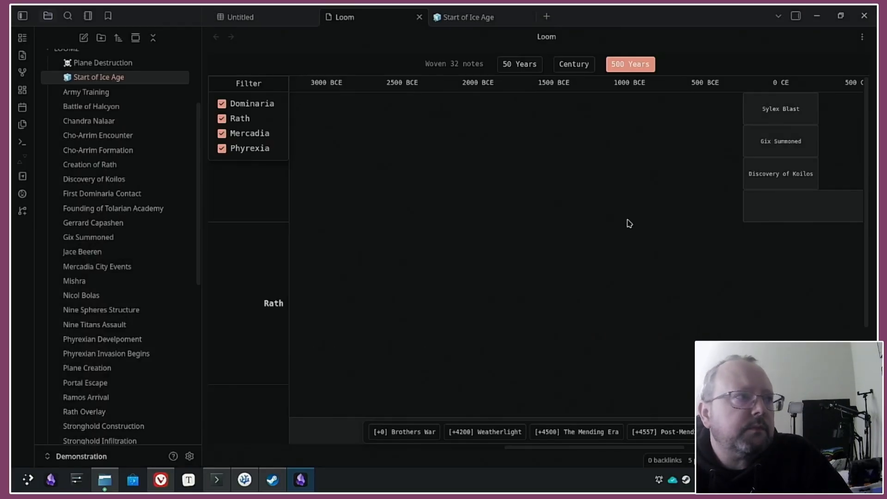
# Collapse the file sidebar and turn off the Dominaria, Rath, Mercadia and Phyrexia lanes in the timeline filter.
pyautogui.click(23, 17)
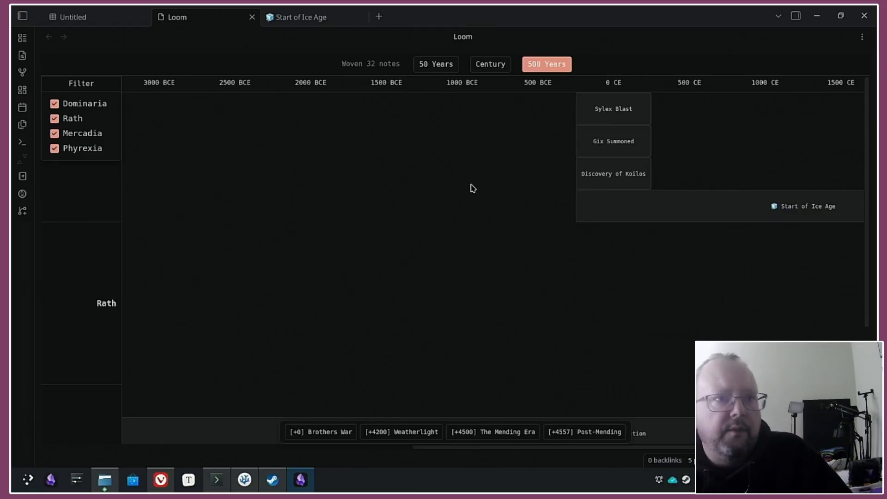
pyautogui.click(54, 103)
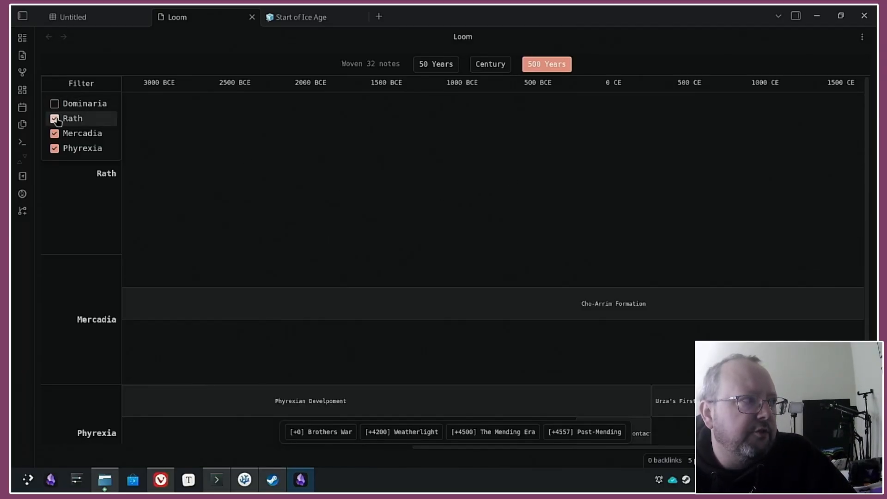
pyautogui.click(54, 119)
pyautogui.click(54, 134)
pyautogui.click(54, 148)
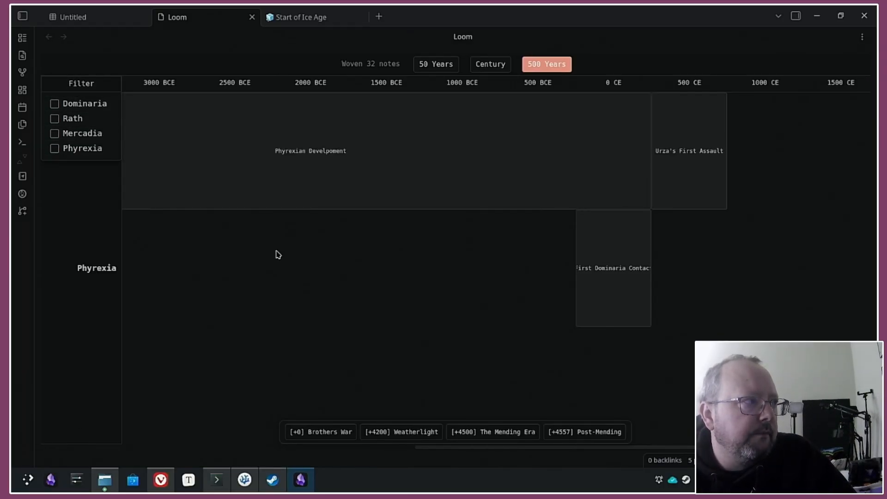